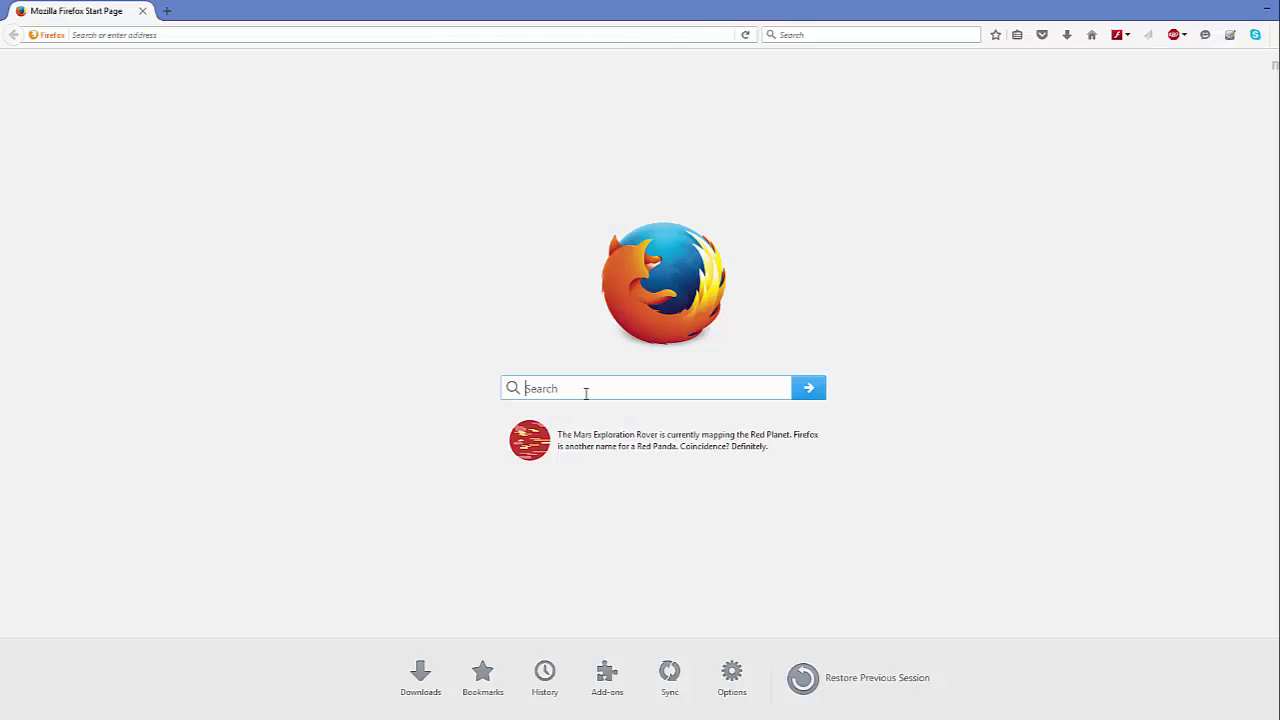
- Search the web for "node js download" and open the Download page of nodejs.org from the results
{"action": "type", "text": "node"}
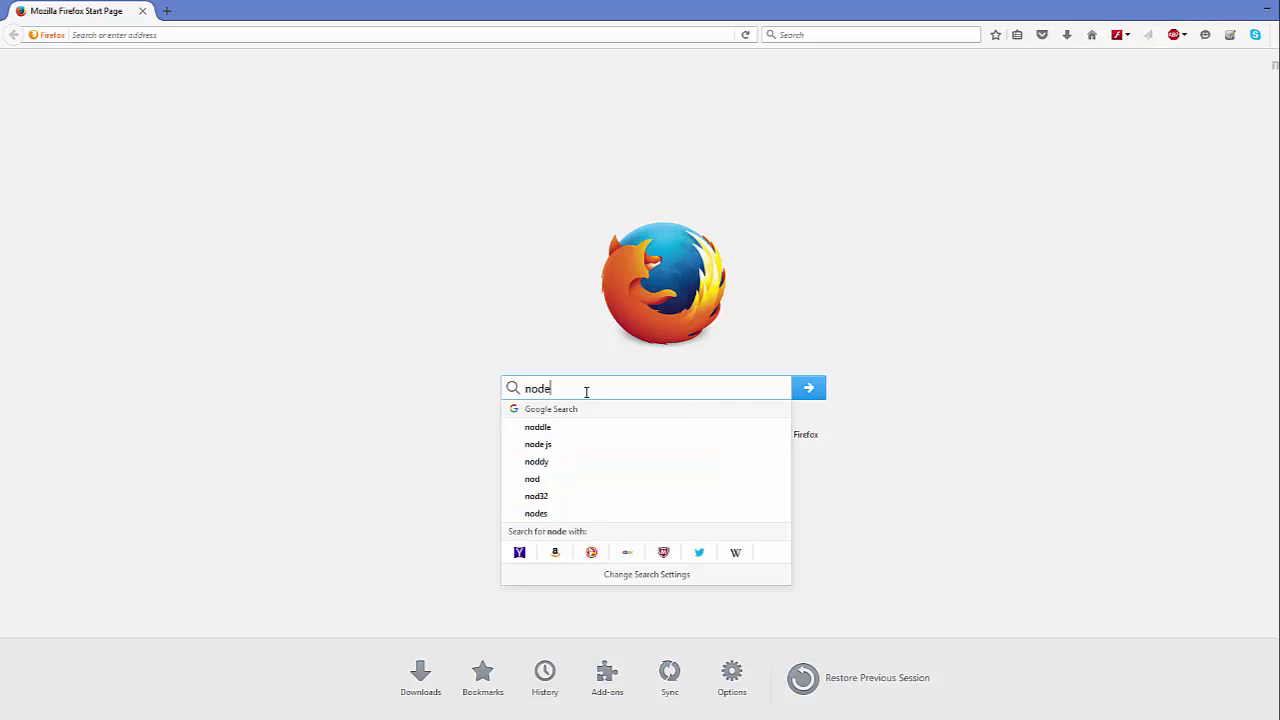
{"action": "key", "text": "Down"}
{"action": "key", "text": "Down"}
{"action": "key", "text": "Up"}
{"action": "key", "text": "Down"}
{"action": "key", "text": "Down"}
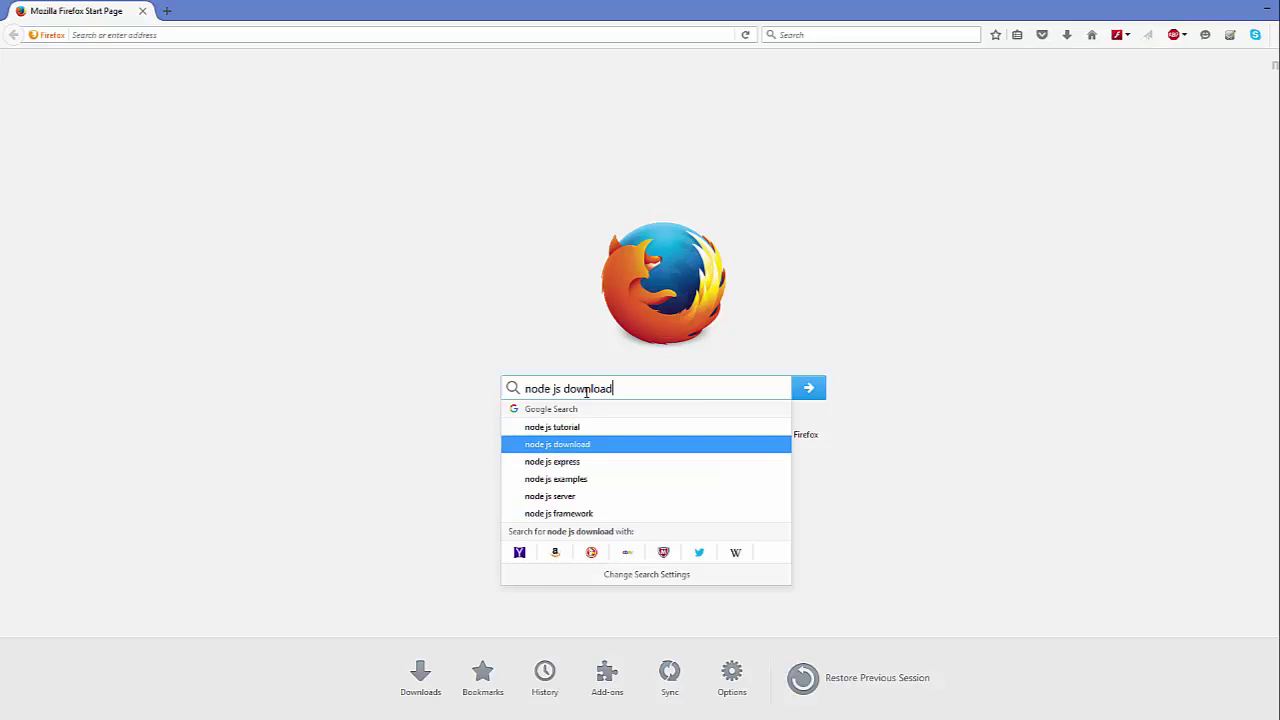
{"action": "key", "text": "Return"}
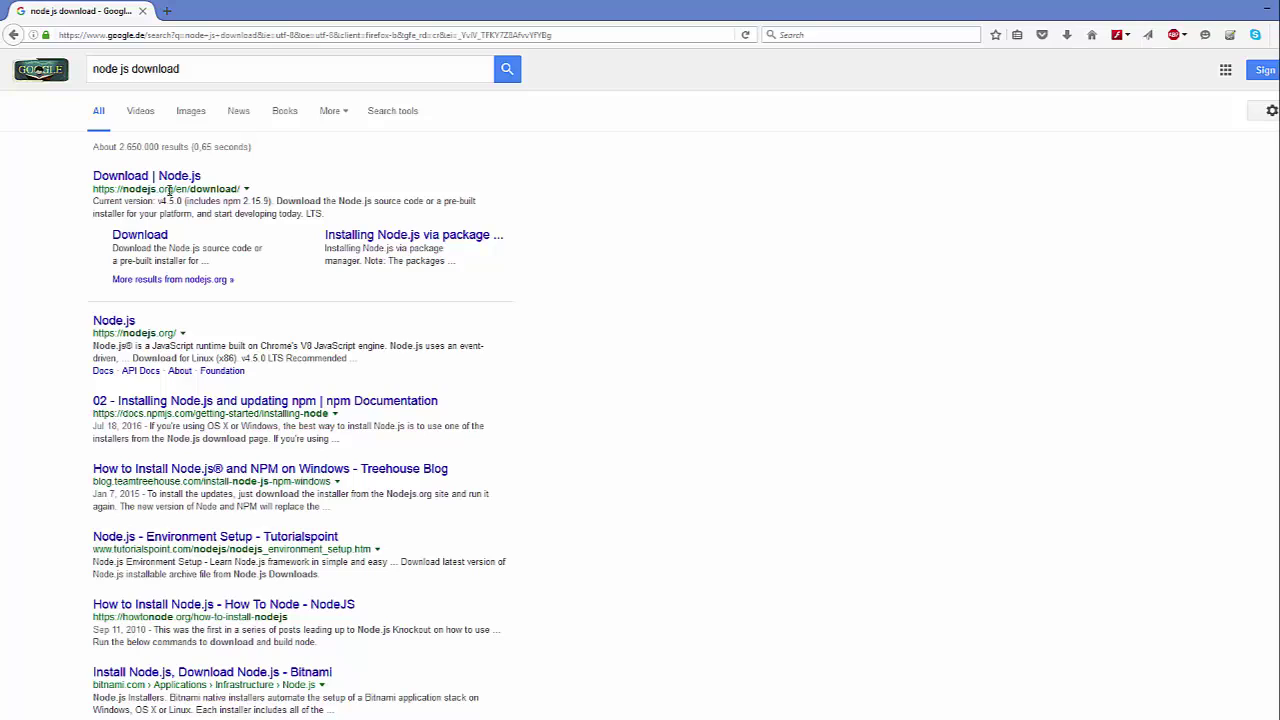
{"action": "left_click", "coordinate": [147, 178]}
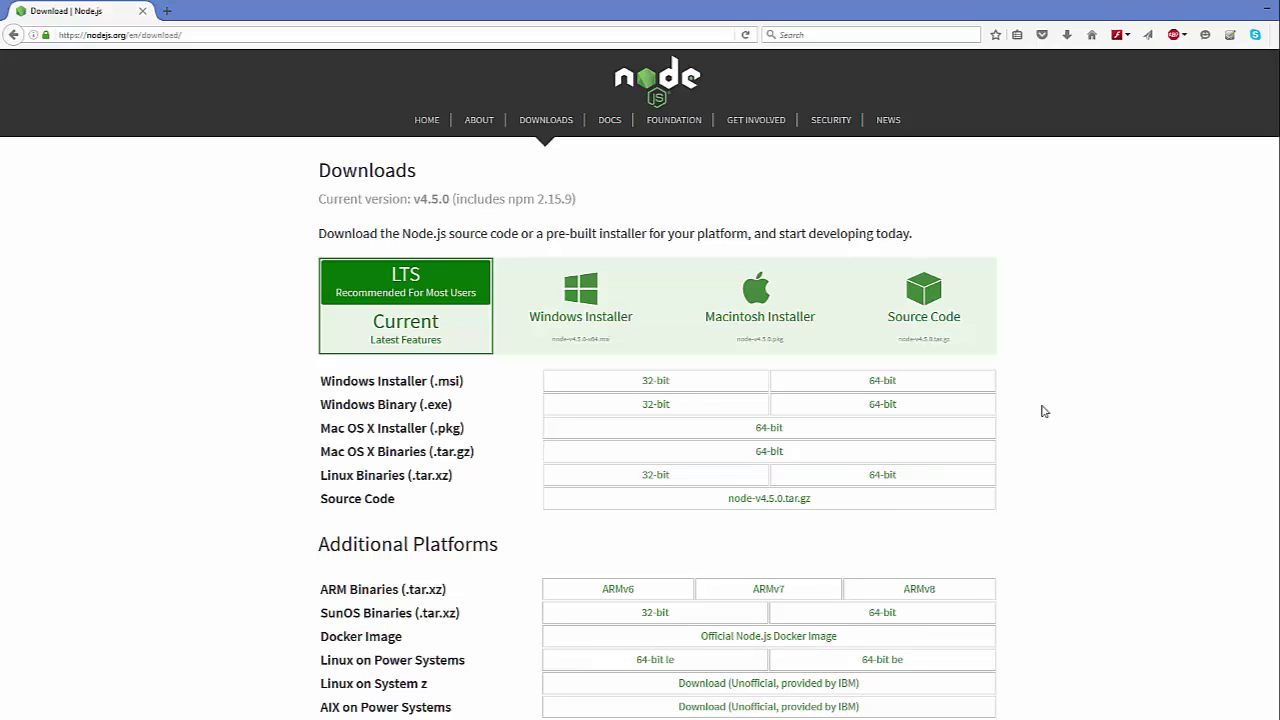
- Download the v6.5.0 Current Windows installer from the Node.js home page, saving it as node-v6.5.0-x64.msi in the general pictures folder
{"action": "left_click", "coordinate": [641, 86]}
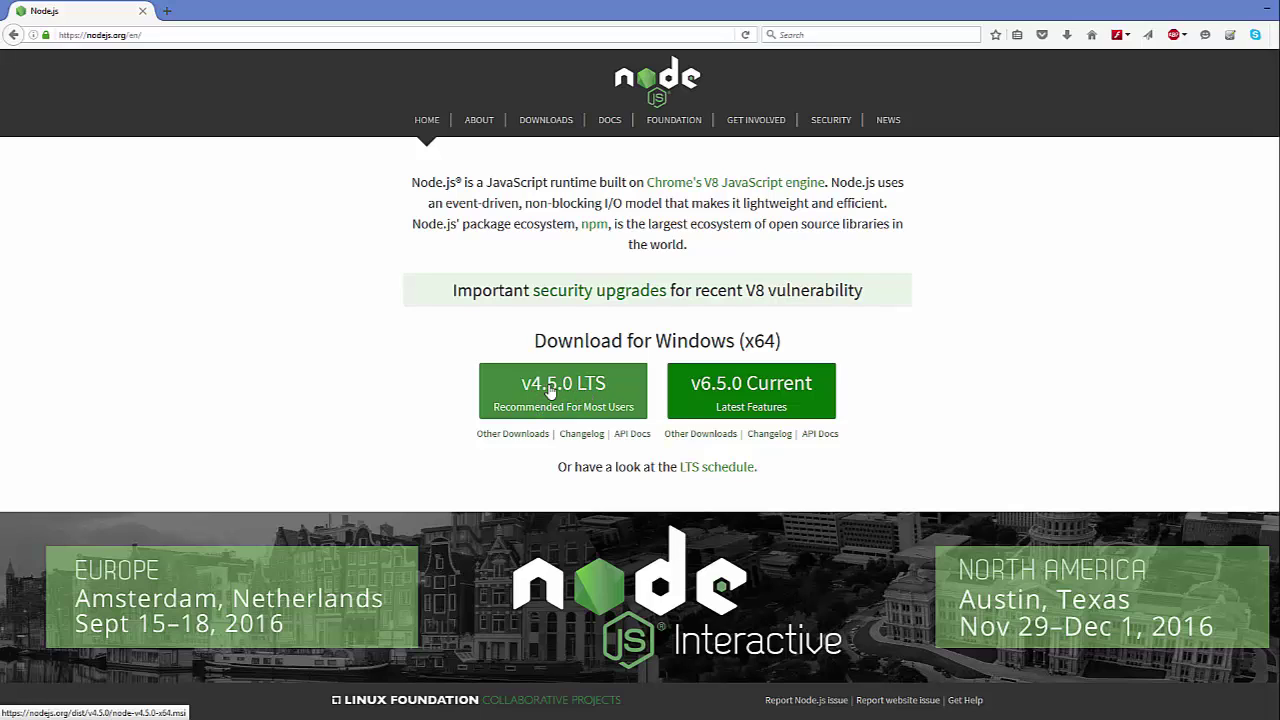
{"action": "left_click", "coordinate": [738, 395]}
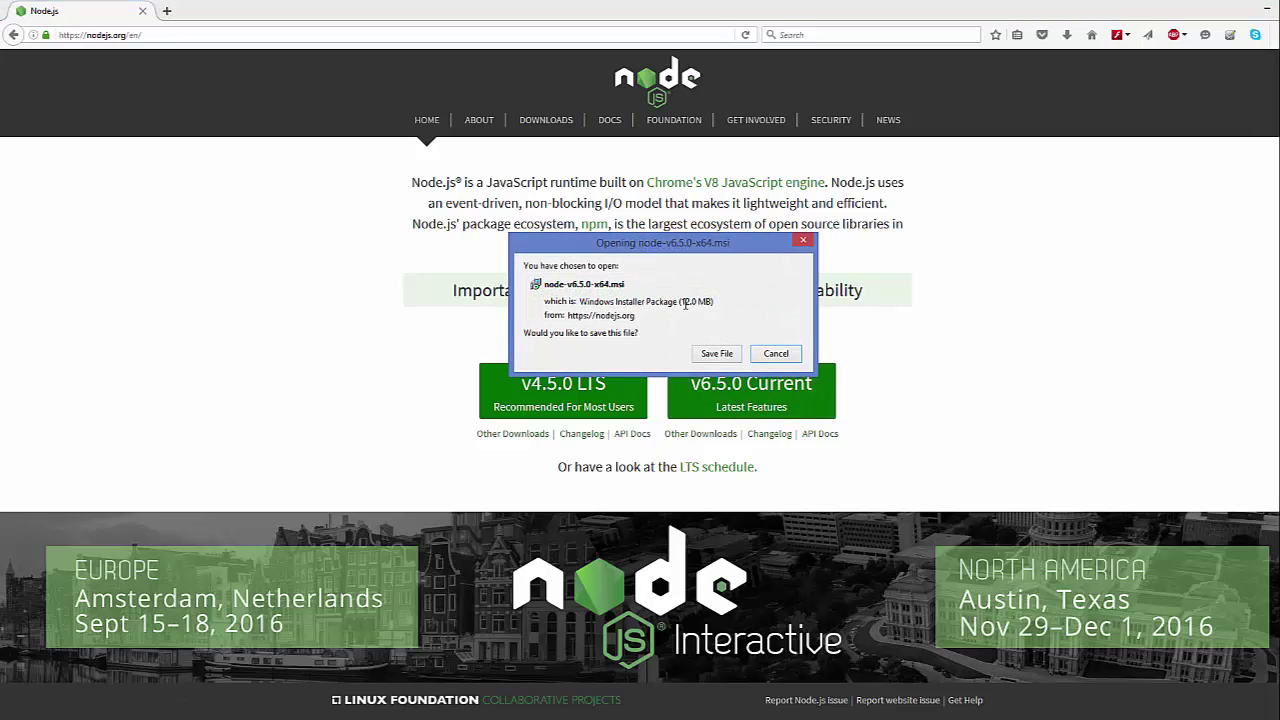
{"action": "left_click_drag", "start_coordinate": [682, 302], "coordinate": [697, 305]}
{"action": "left_click", "coordinate": [716, 354]}
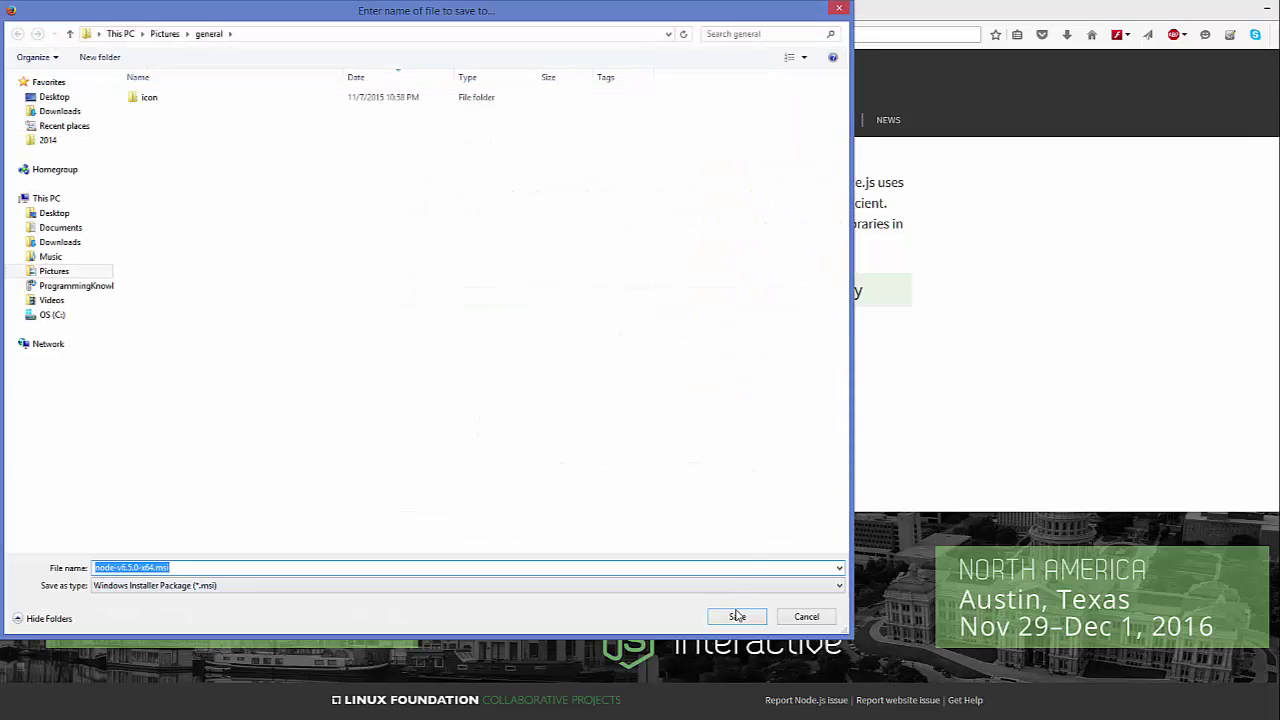
{"action": "left_click", "coordinate": [737, 616]}
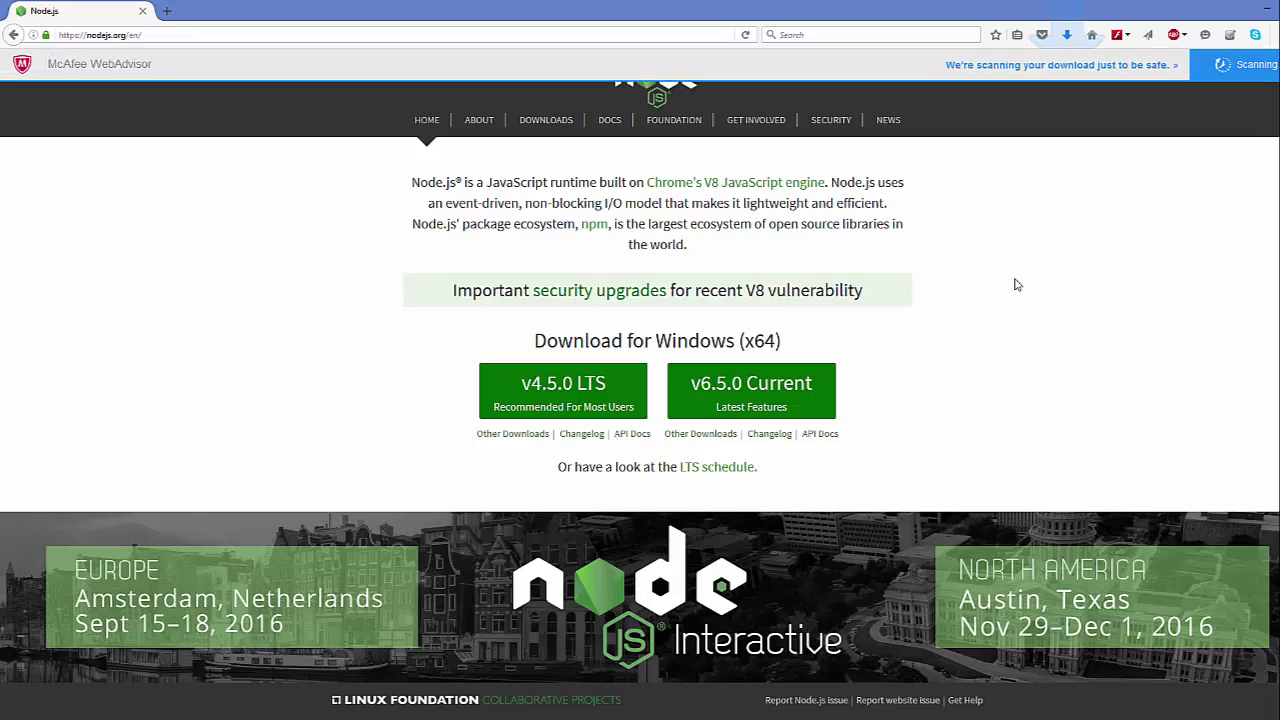
- Launch the downloaded node-v6.5.0-x64.msi and bring the setup wizard into clear view on the desktop
{"action": "left_click", "coordinate": [1067, 36]}
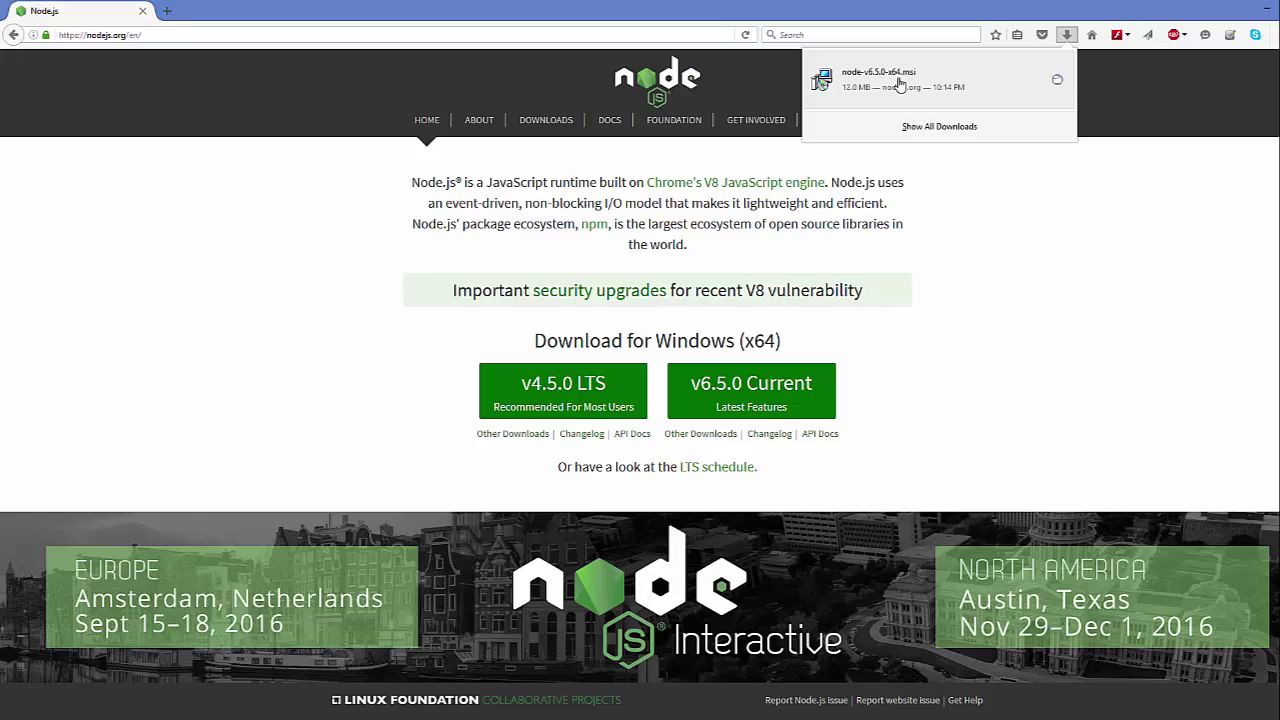
{"action": "left_click", "coordinate": [898, 80]}
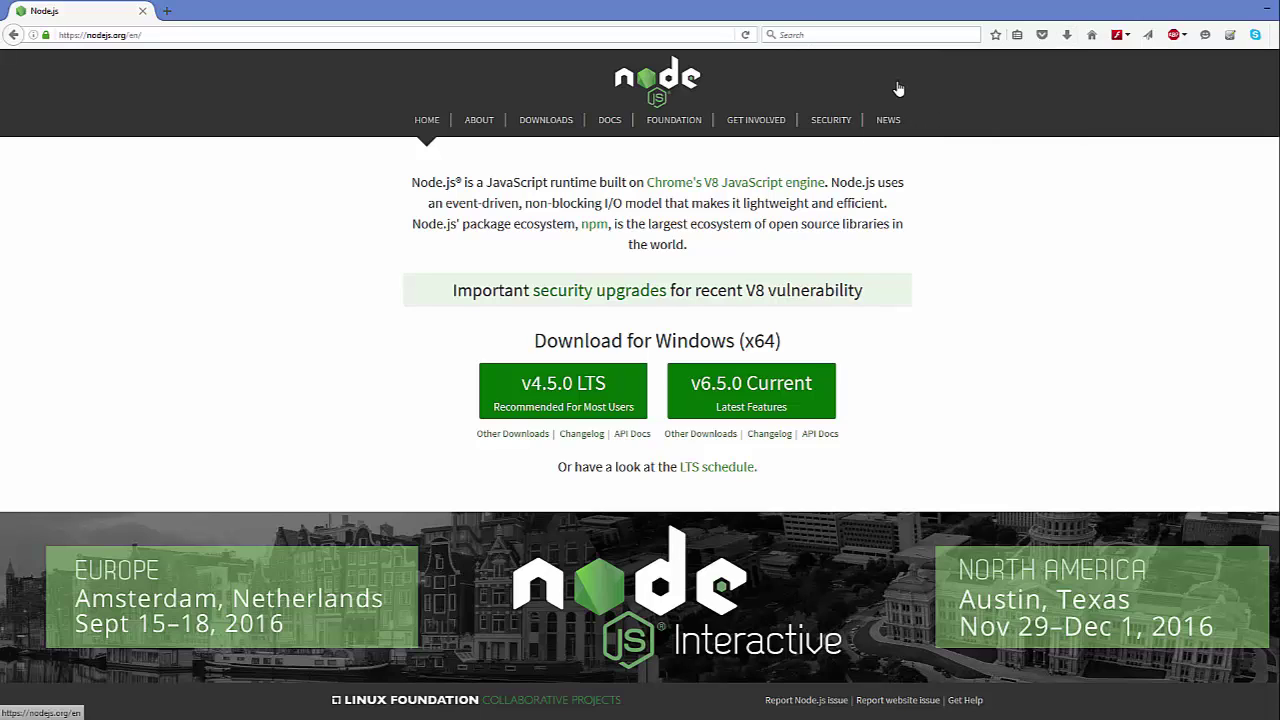
{"action": "left_click", "coordinate": [1266, 10]}
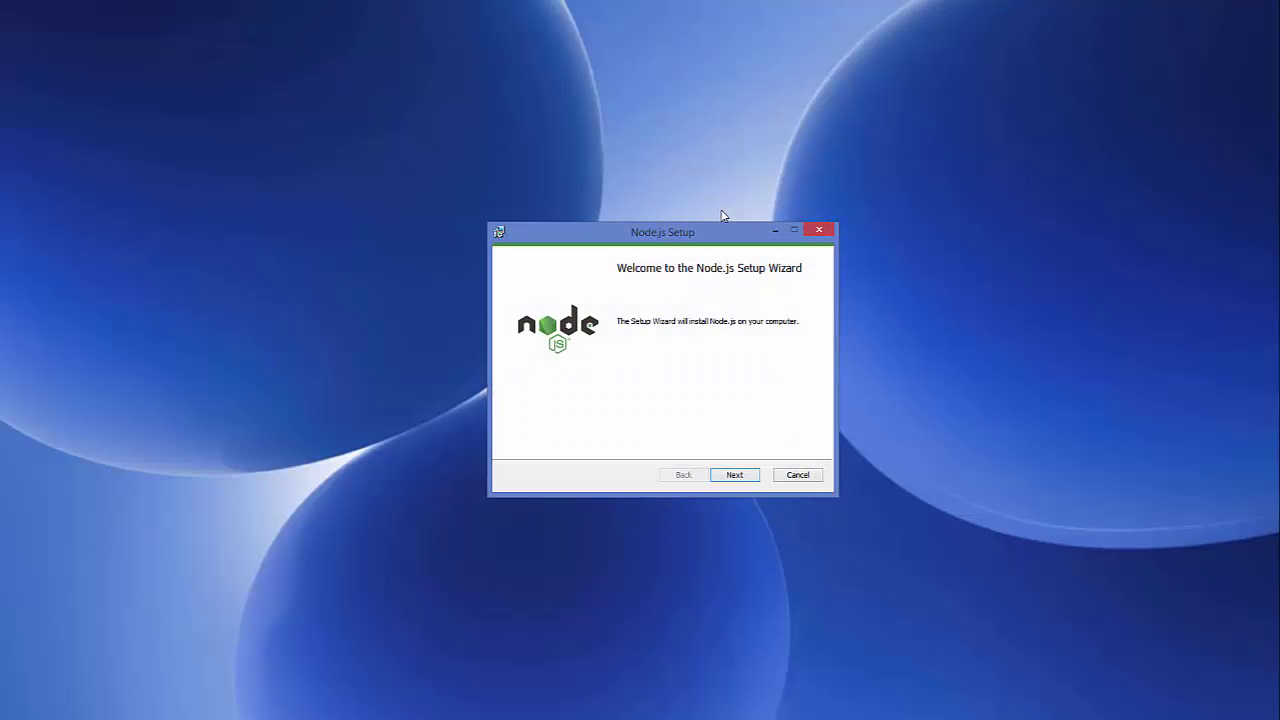
{"action": "left_click_drag", "start_coordinate": [695, 230], "coordinate": [689, 161]}
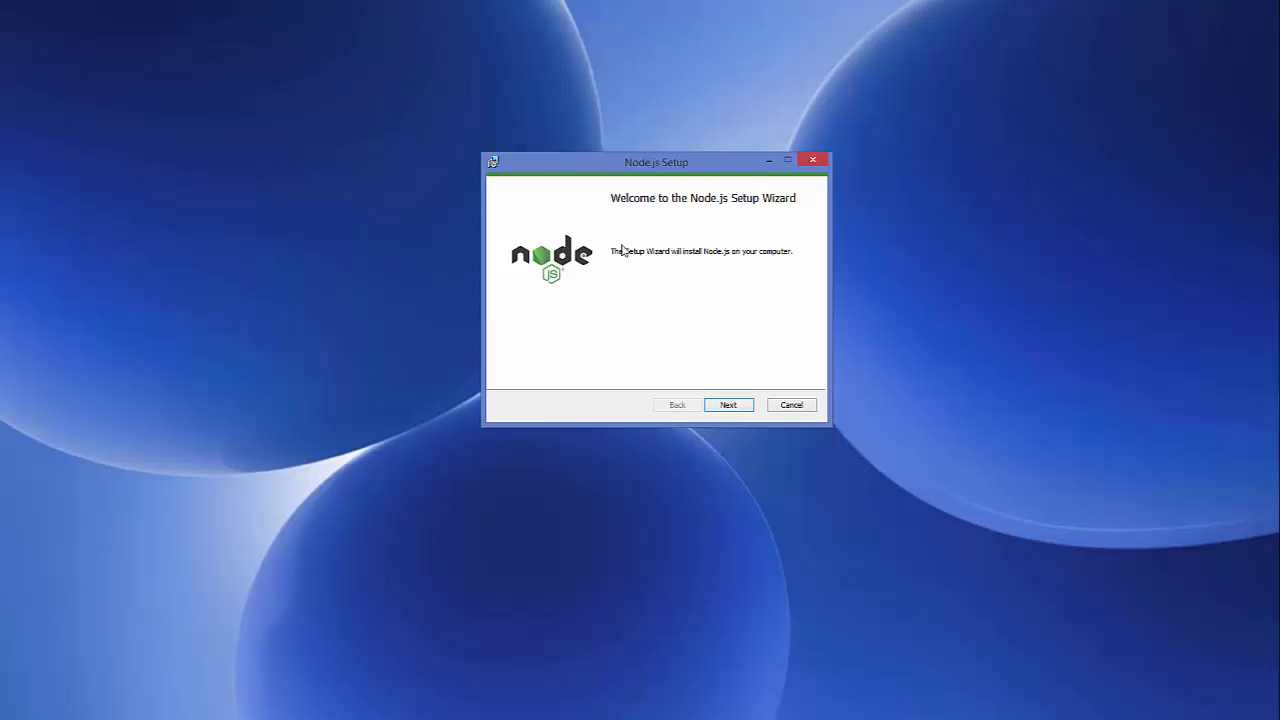
- Accept the Node.js license agreement and keep C:\Program Files\nodejs\ as the destination folder
{"action": "left_click", "coordinate": [727, 406]}
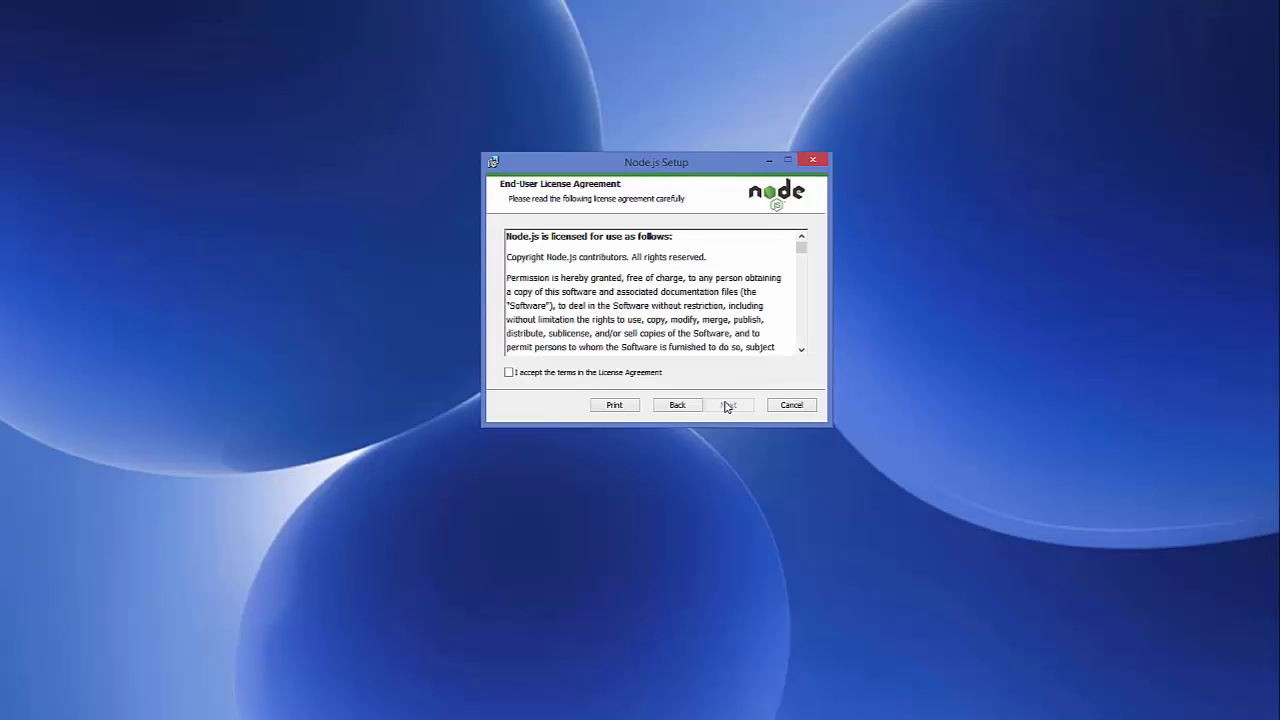
{"action": "left_click", "coordinate": [510, 373]}
{"action": "left_click", "coordinate": [727, 408]}
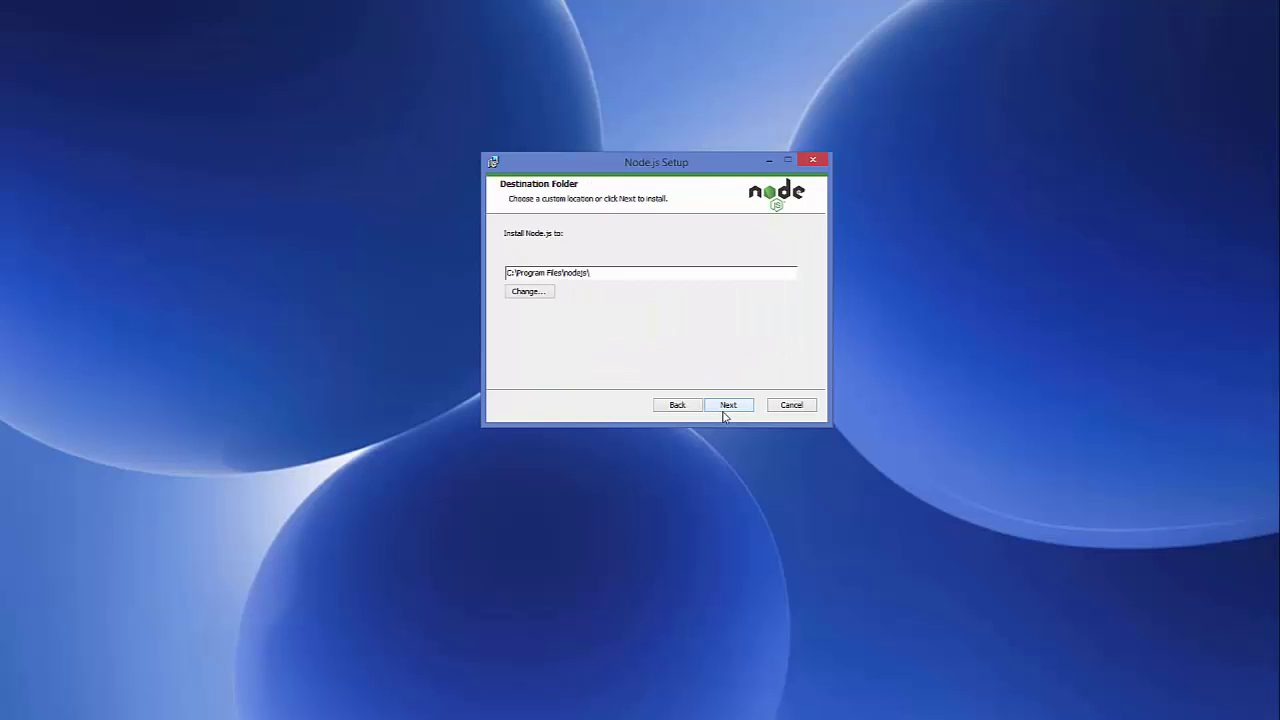
{"action": "left_click_drag", "start_coordinate": [615, 273], "coordinate": [470, 277]}
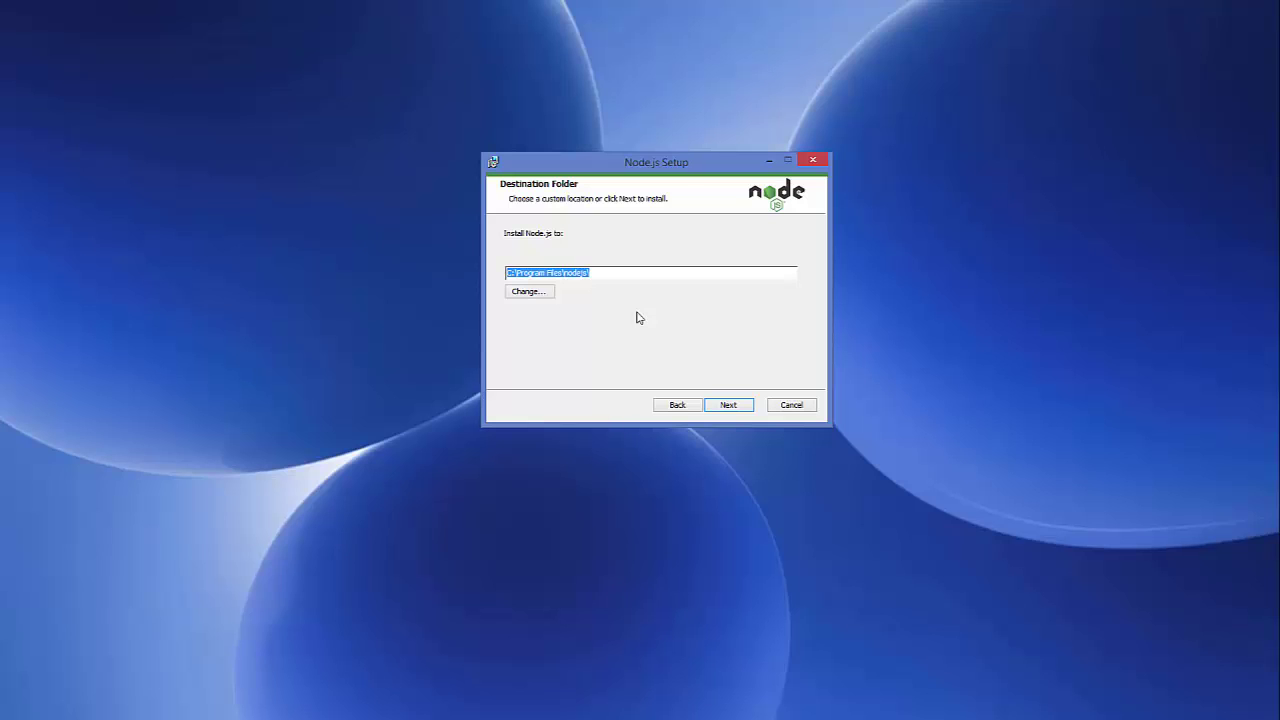
{"action": "left_click", "coordinate": [727, 407]}
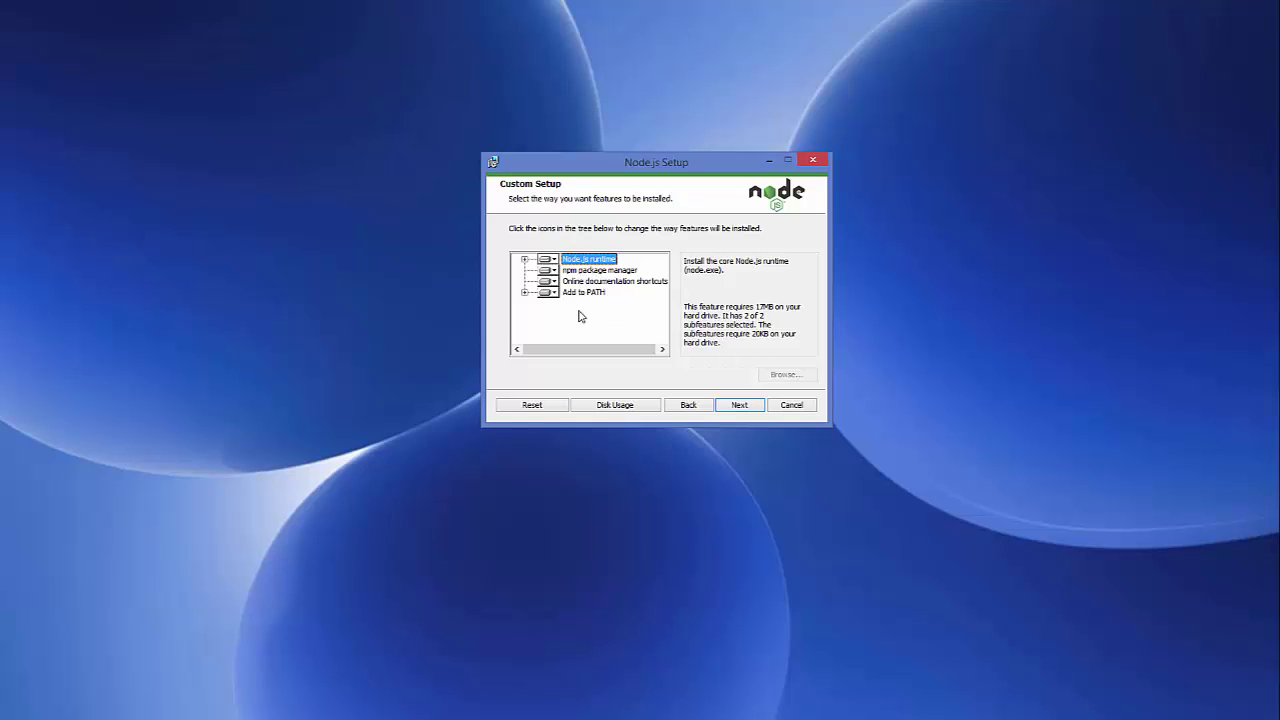
- Review the npm package manager and Add to PATH features, install Node.js with the default feature selection, and finish the wizard
{"action": "left_click", "coordinate": [594, 270]}
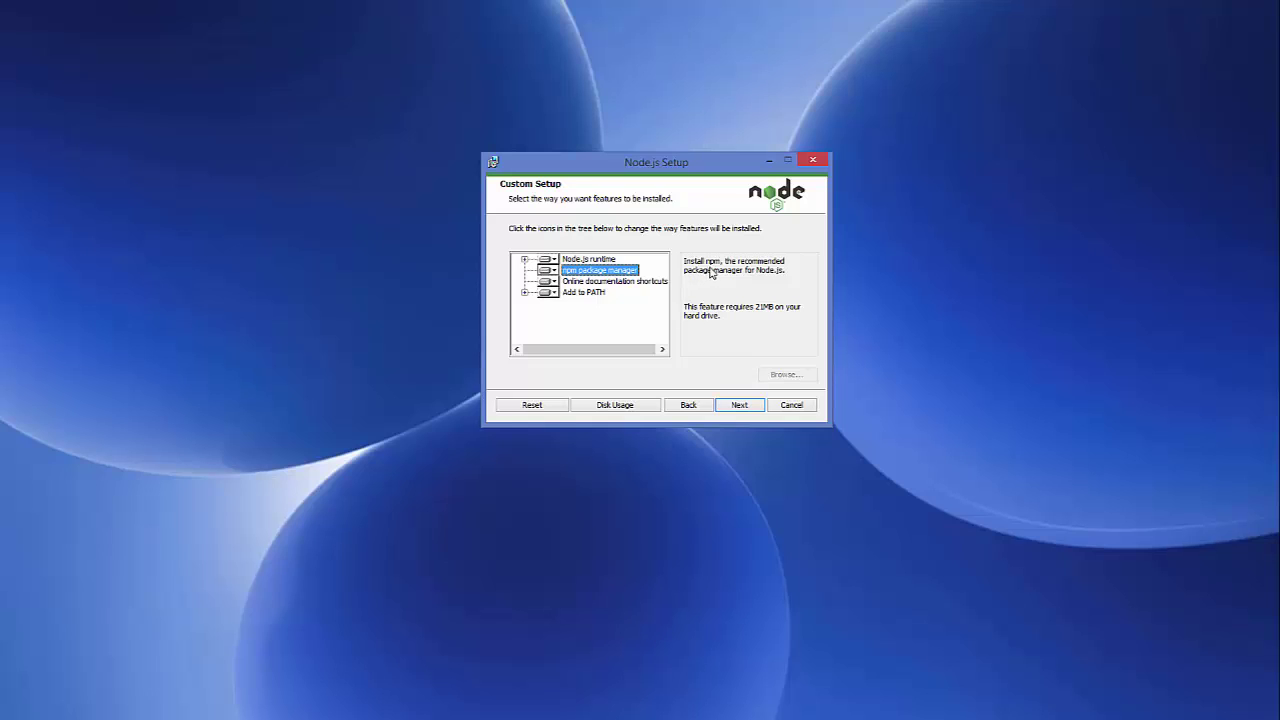
{"action": "left_click", "coordinate": [581, 293]}
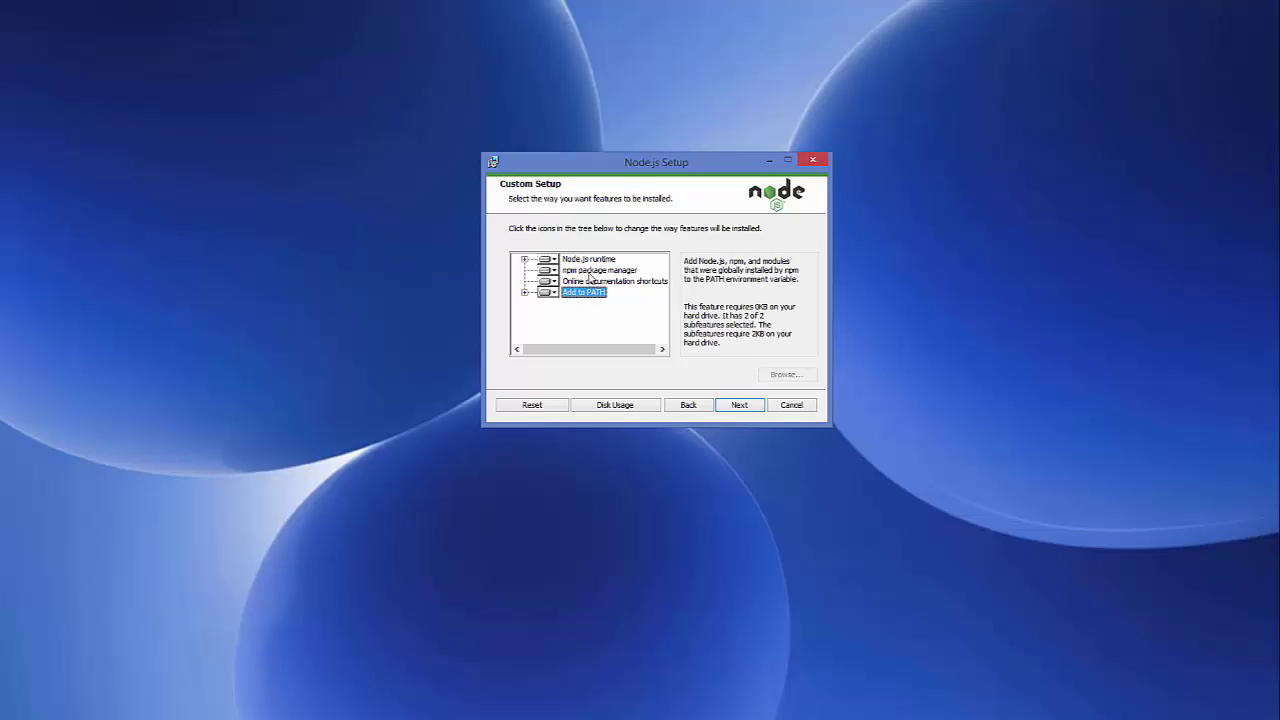
{"action": "left_click", "coordinate": [588, 272]}
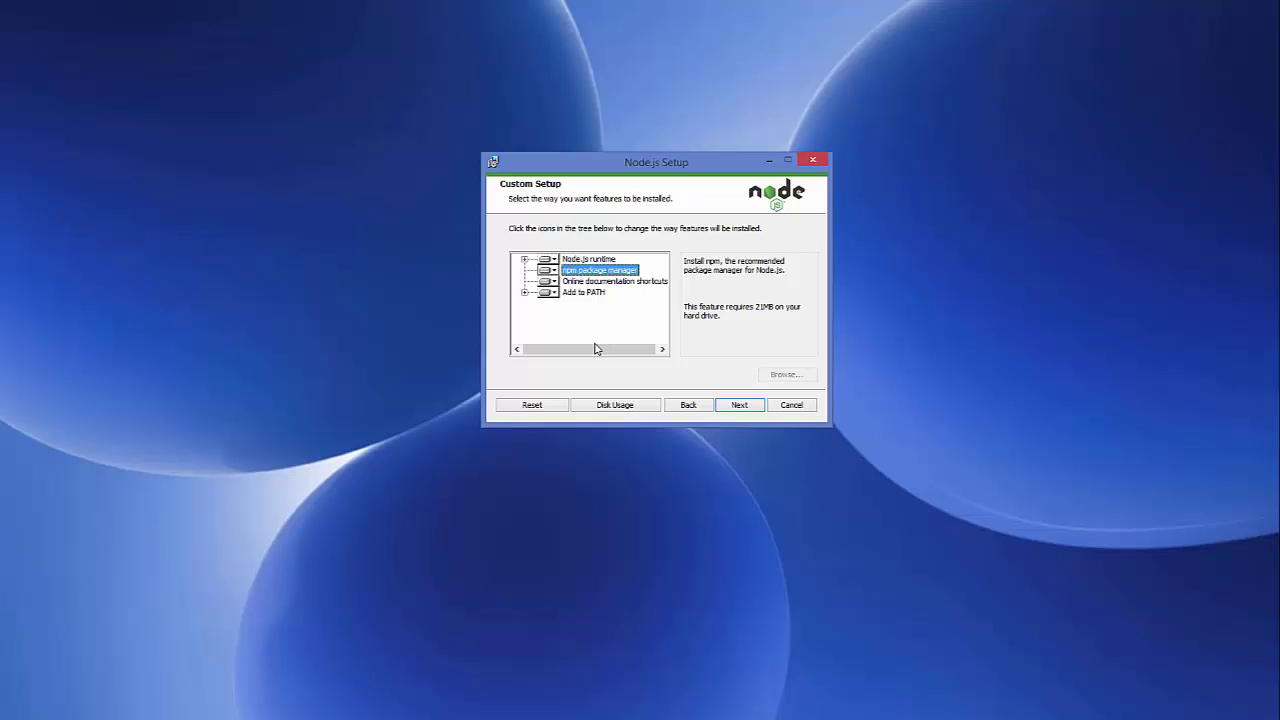
{"action": "left_click", "coordinate": [736, 408]}
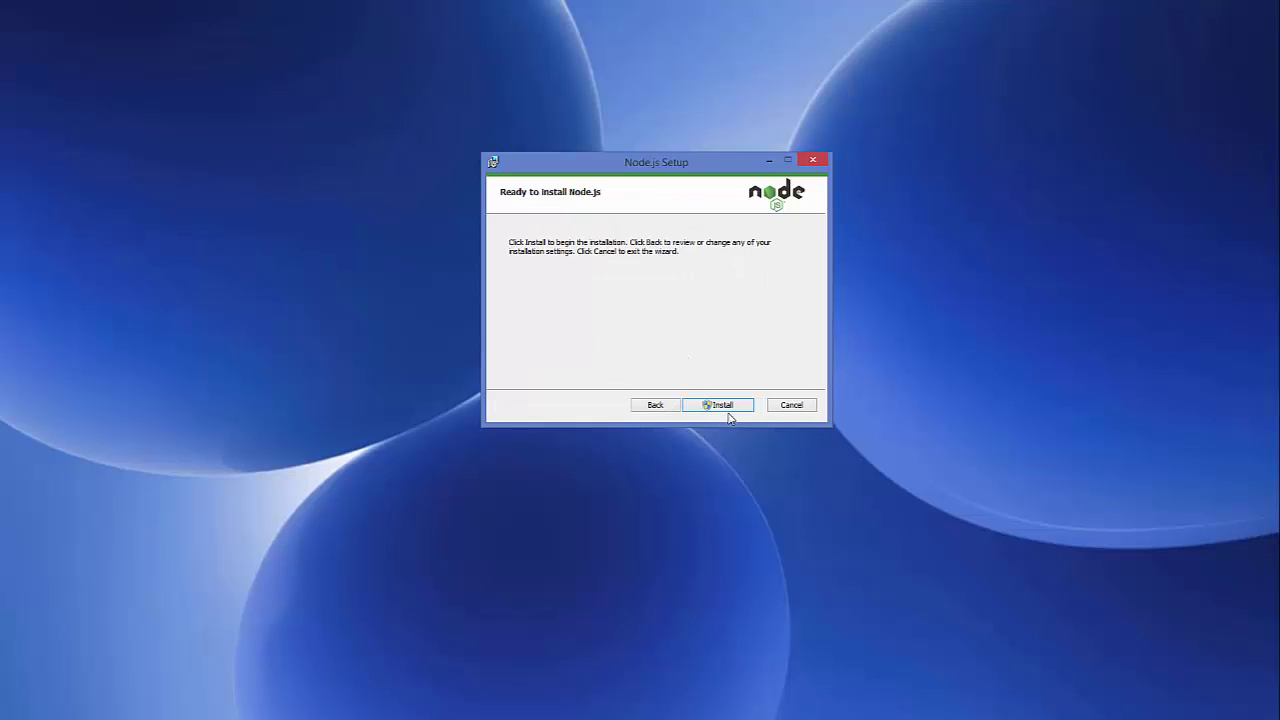
{"action": "left_click", "coordinate": [706, 406]}
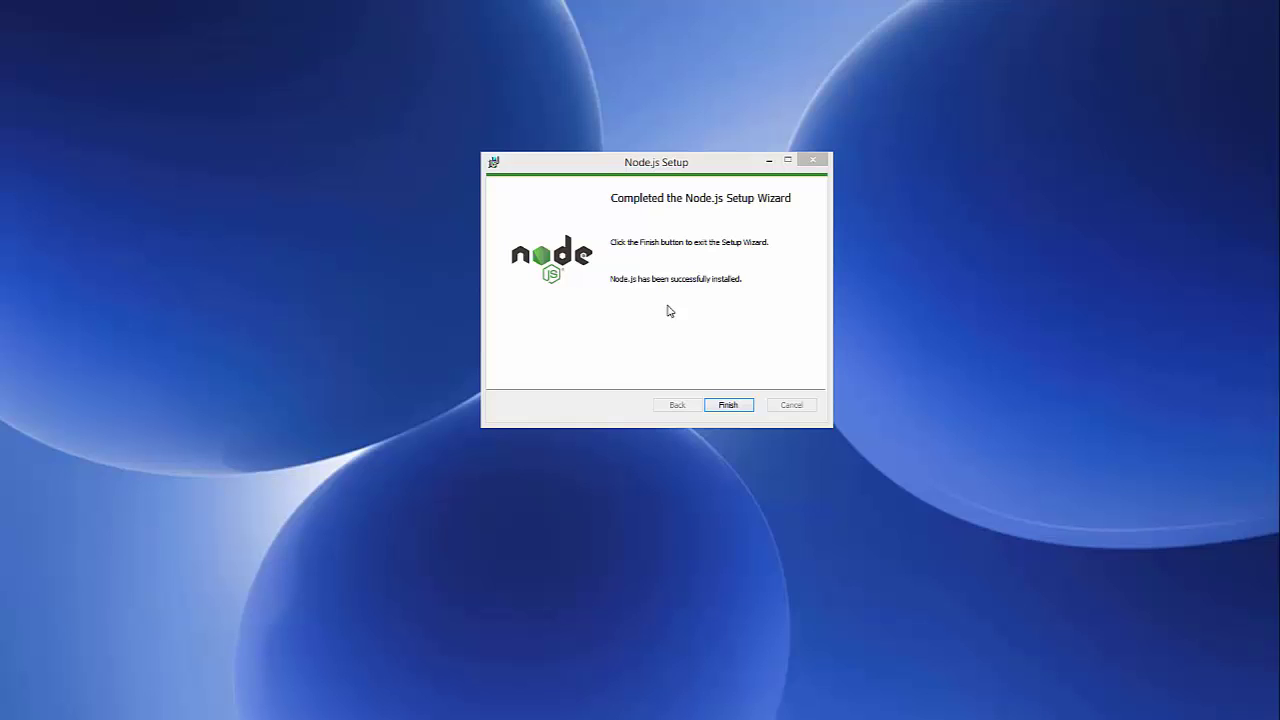
{"action": "left_click", "coordinate": [727, 406]}
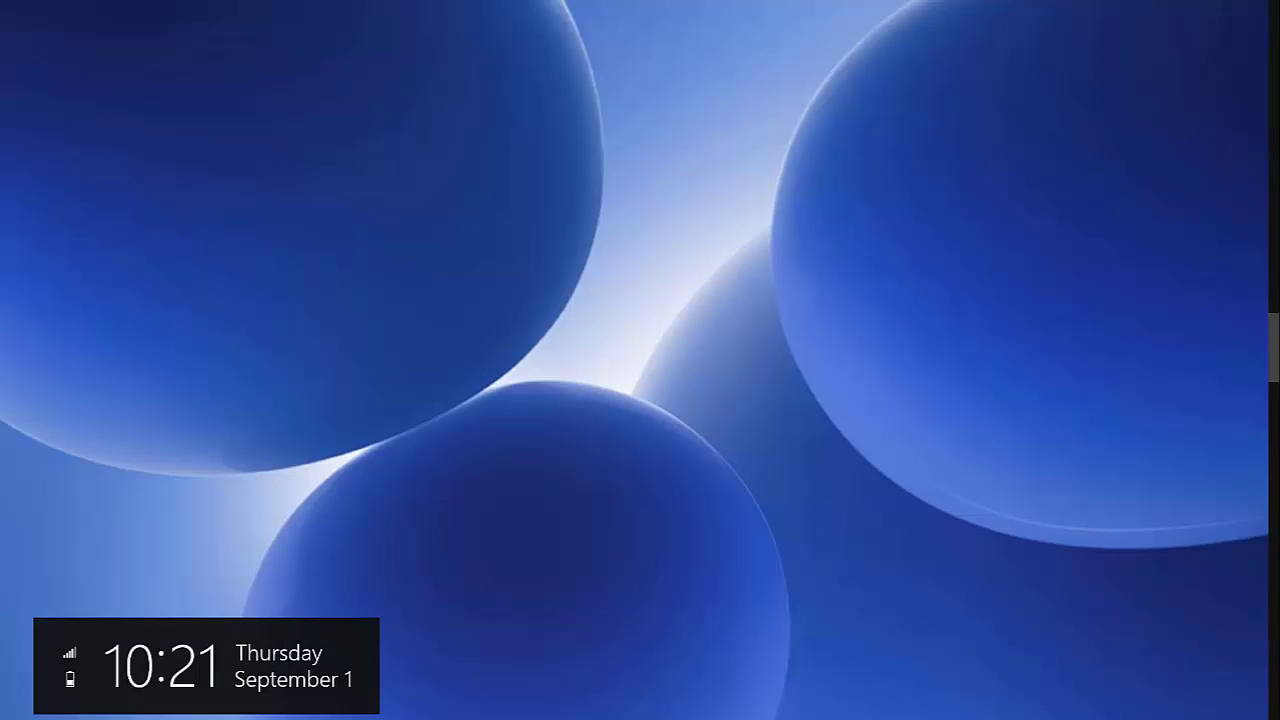
- Open a Command Prompt and check the installed Node.js version with node -v
{"action": "key", "text": "super+q"}
{"action": "type", "text": "cm"}
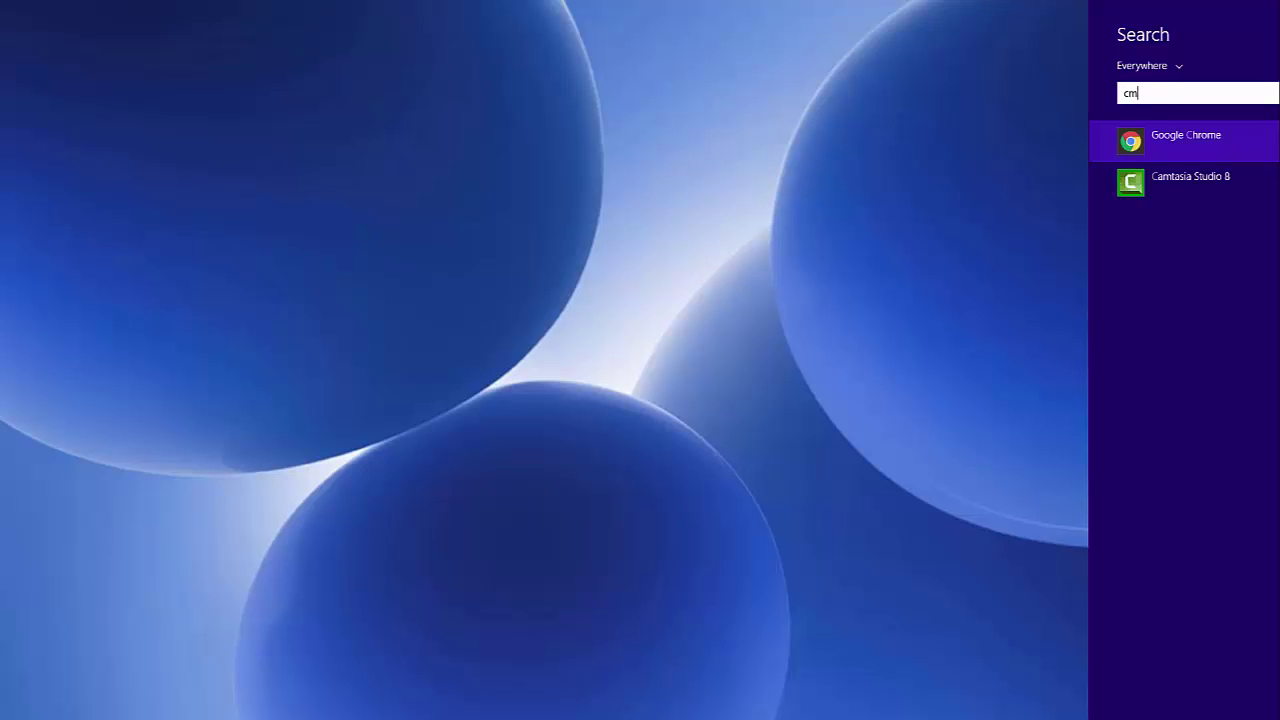
{"action": "key", "text": "Return"}
{"action": "left_click_drag", "start_coordinate": [578, 141], "coordinate": [710, 169]}
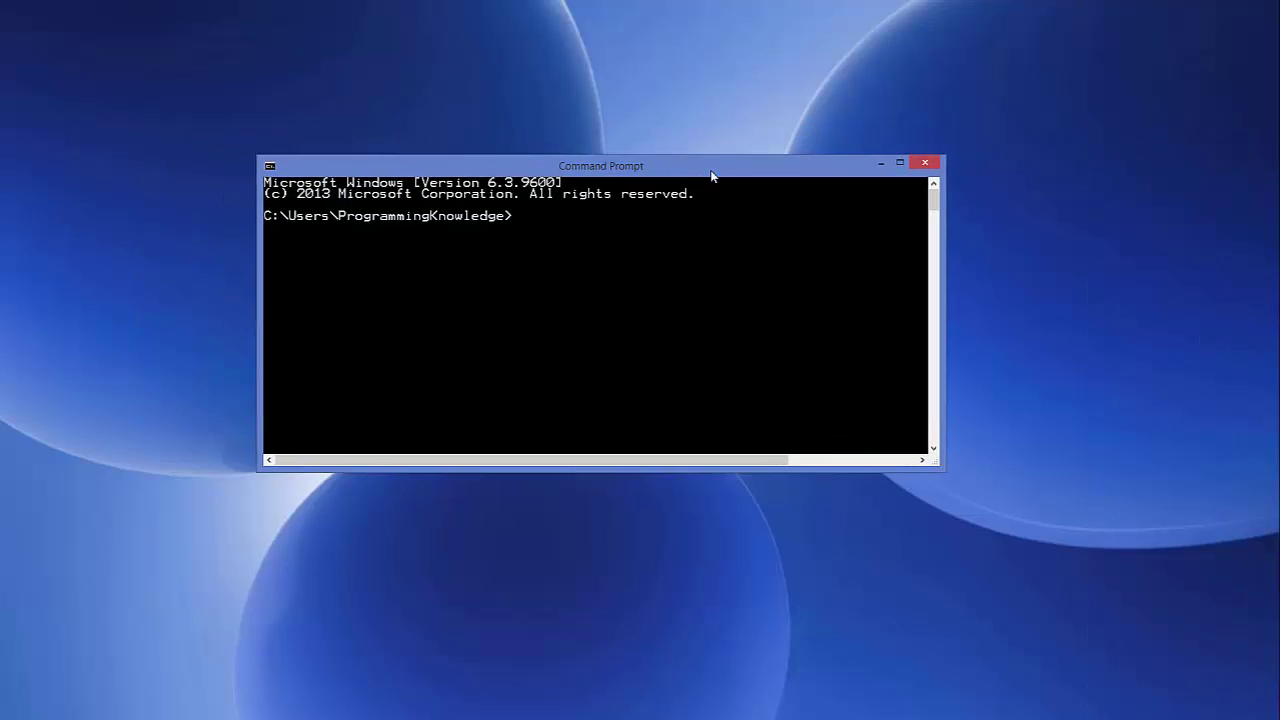
{"action": "type", "text": "node -v"}
{"action": "key", "text": "Return"}
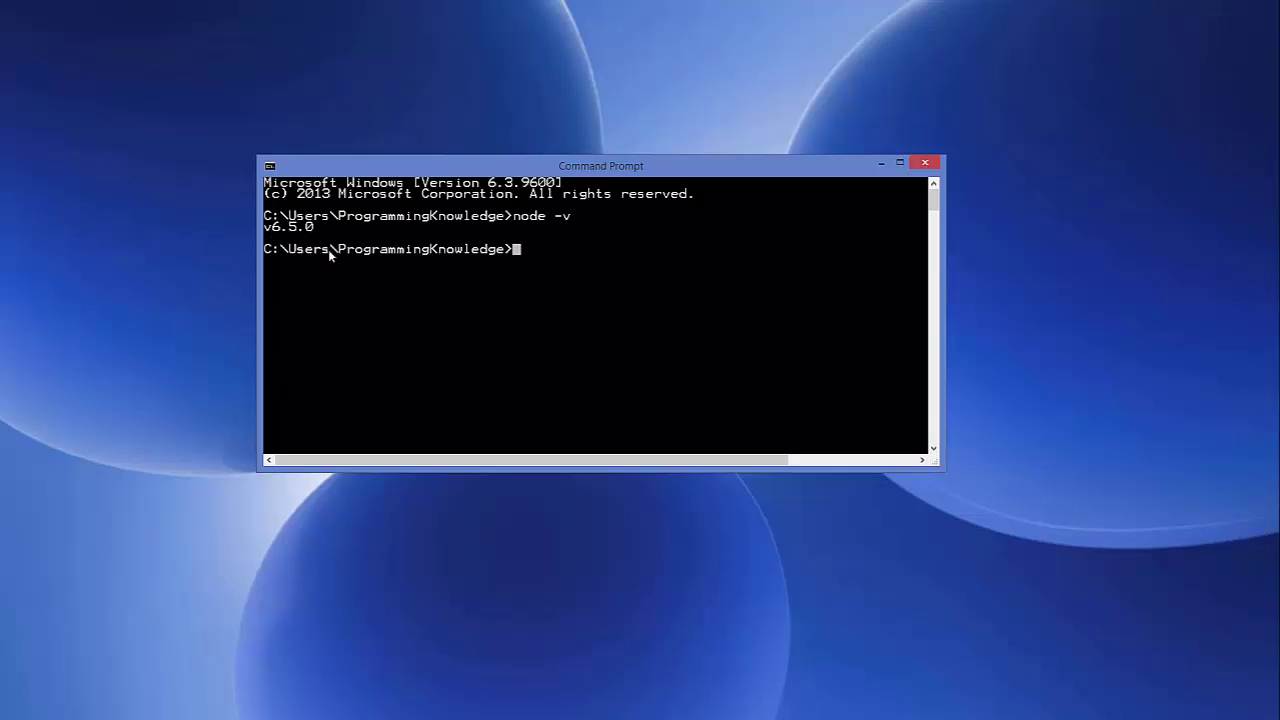
- Compare the Node.js version with the release offered on nodejs.org, and check the npm version in Command Prompt with npm -v
{"action": "key", "text": "alt+Tab"}
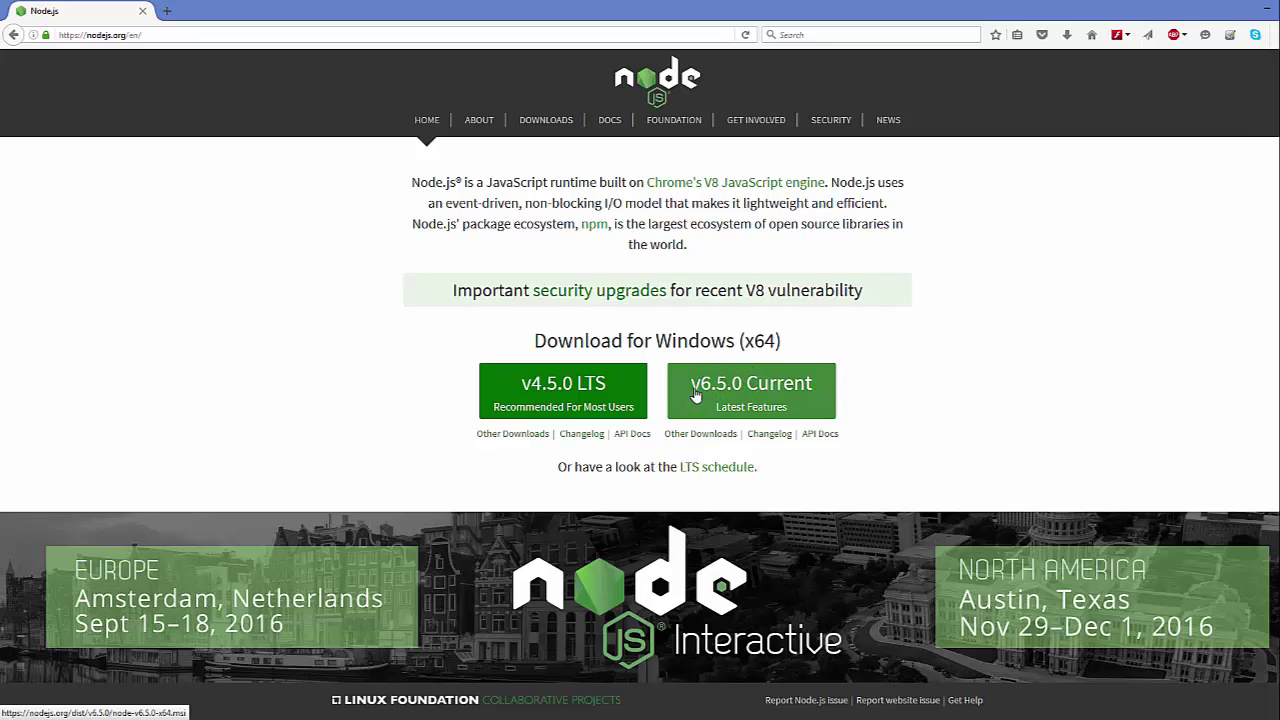
{"action": "left_click", "coordinate": [1273, 7]}
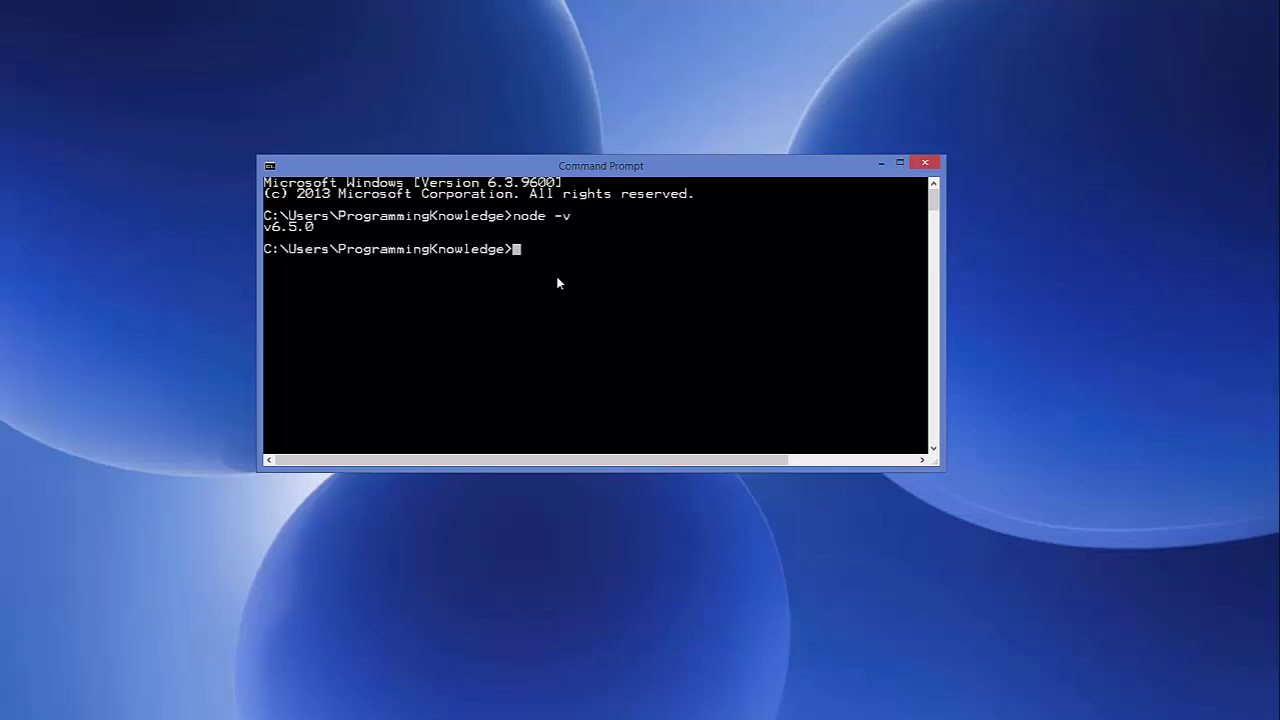
{"action": "type", "text": "npm -v"}
{"action": "key", "text": "Return"}
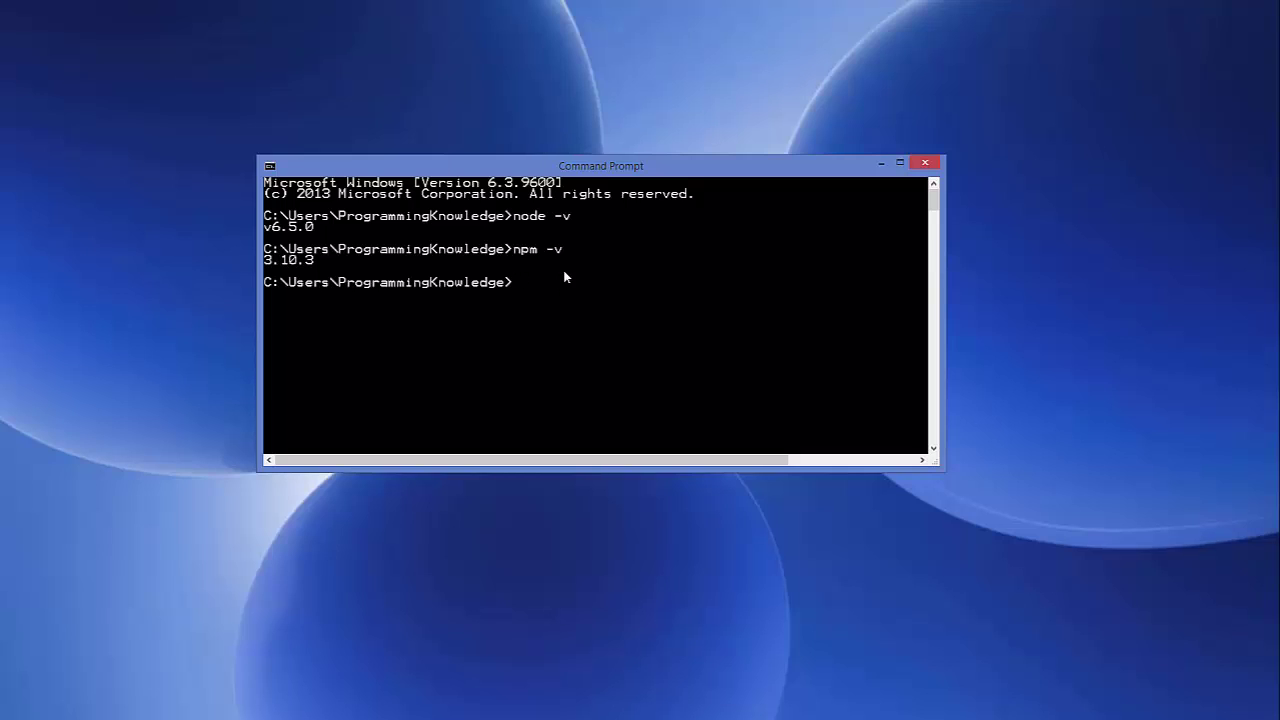
- Start the interactive Node shell with node and run console.log("Hello node"); in it
{"action": "type", "text": "node"}
{"action": "key", "text": "Return"}
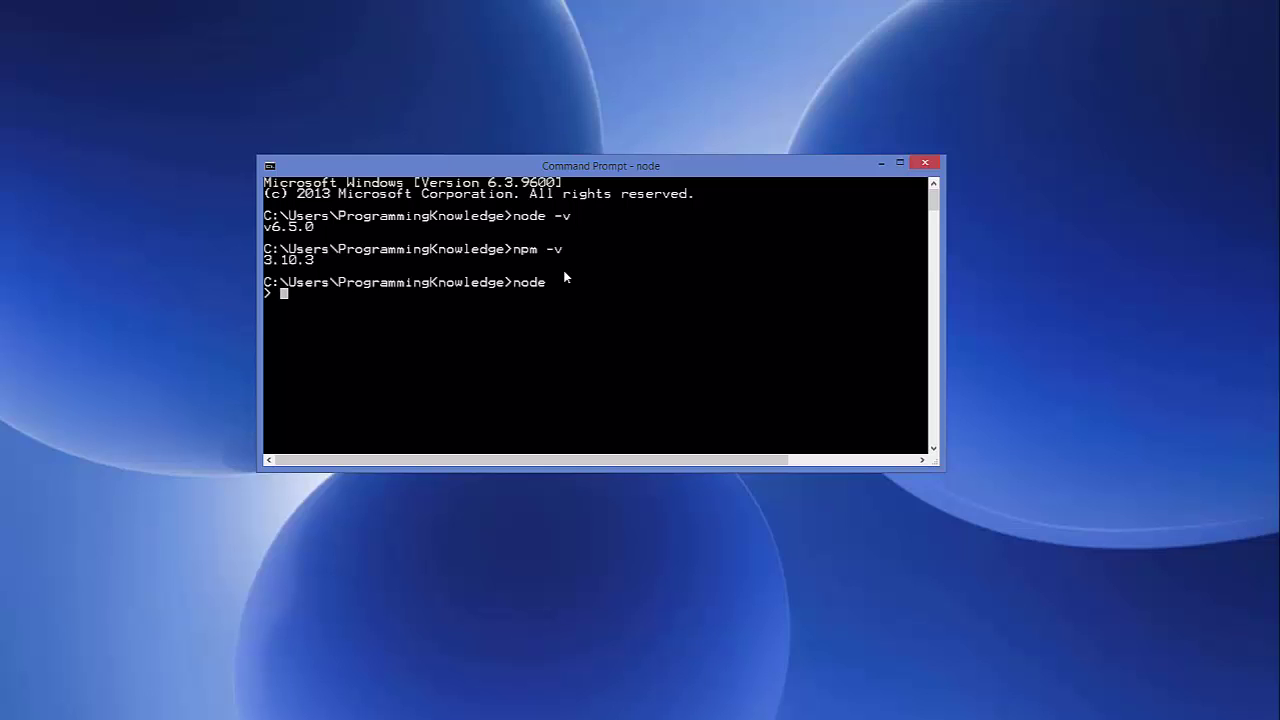
{"action": "type", "text": "console.log()"}
{"action": "key", "text": "Left"}
{"action": "type", "text": "\"\""}
{"action": "key", "text": "Left"}
{"action": "type", "text": "H"}
{"action": "type", "text": "ell"}
{"action": "type", "text": "o node"}
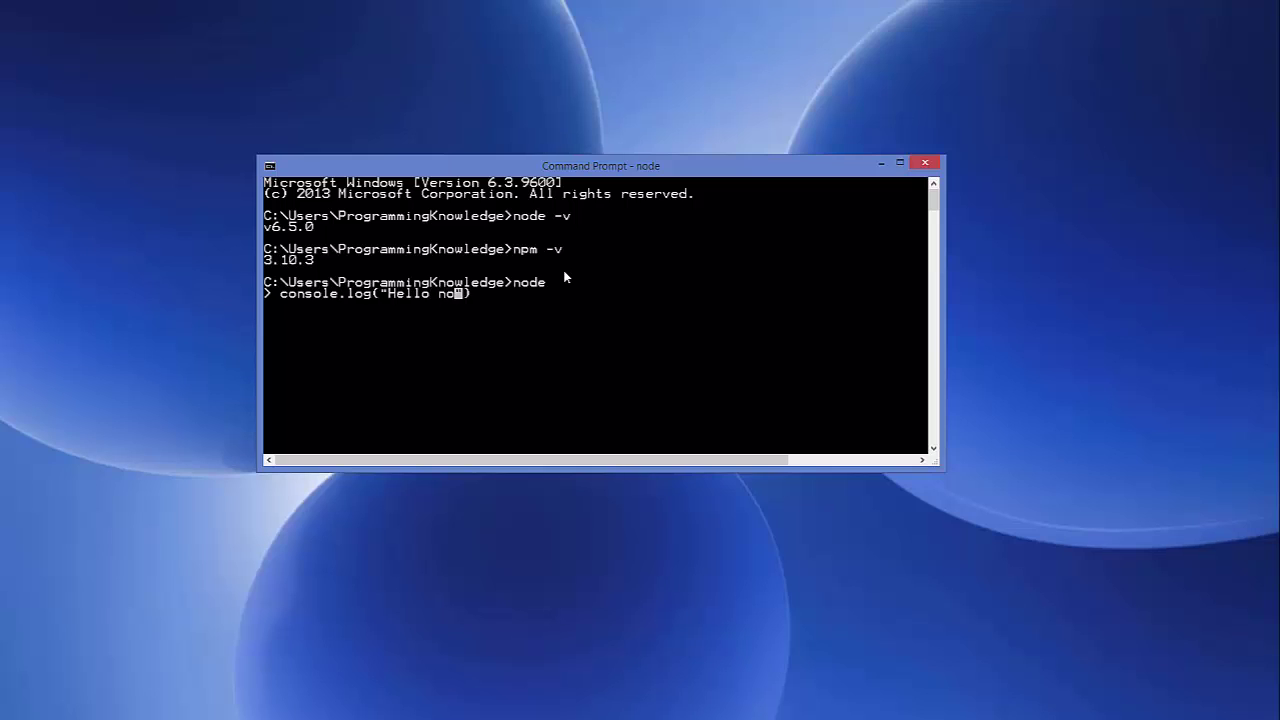
{"action": "key", "text": "End"}
{"action": "type", "text": ";"}
{"action": "key", "text": "Return"}
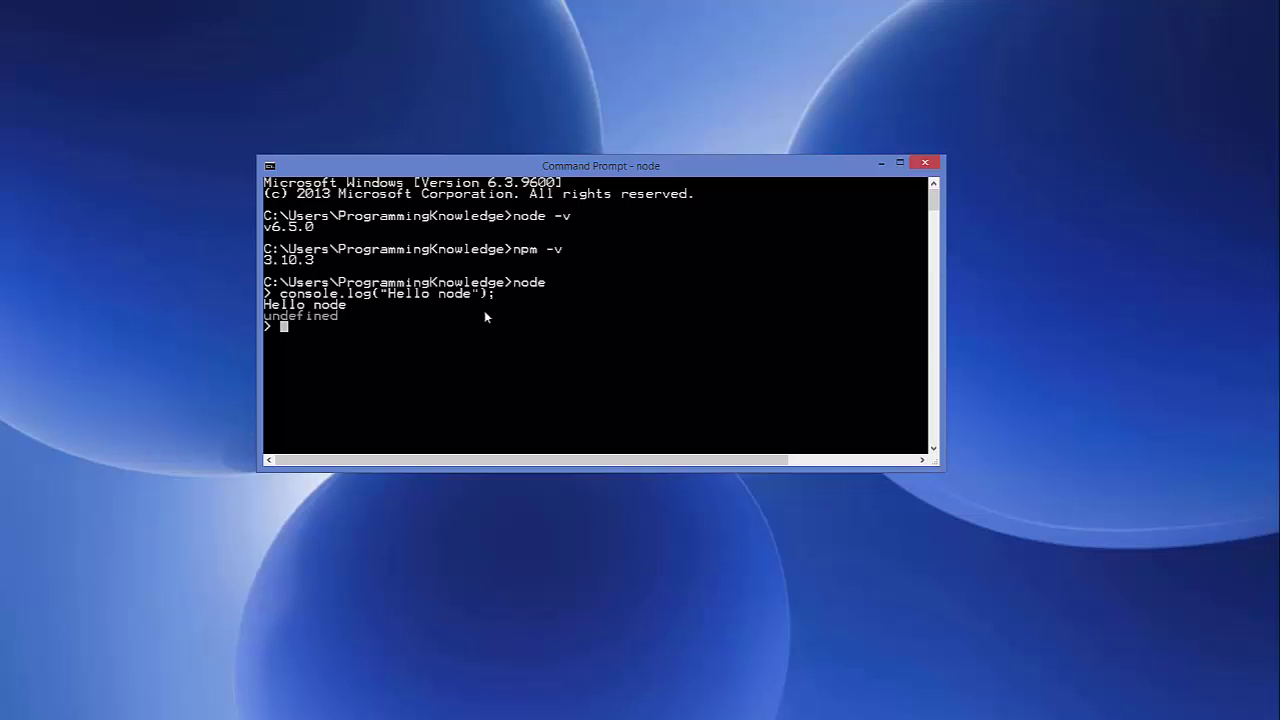
- Close Command Prompt, select the entire hello world server example on the Node.js About page, and switch to File Explorer's samples folder
{"action": "left_click", "coordinate": [925, 163]}
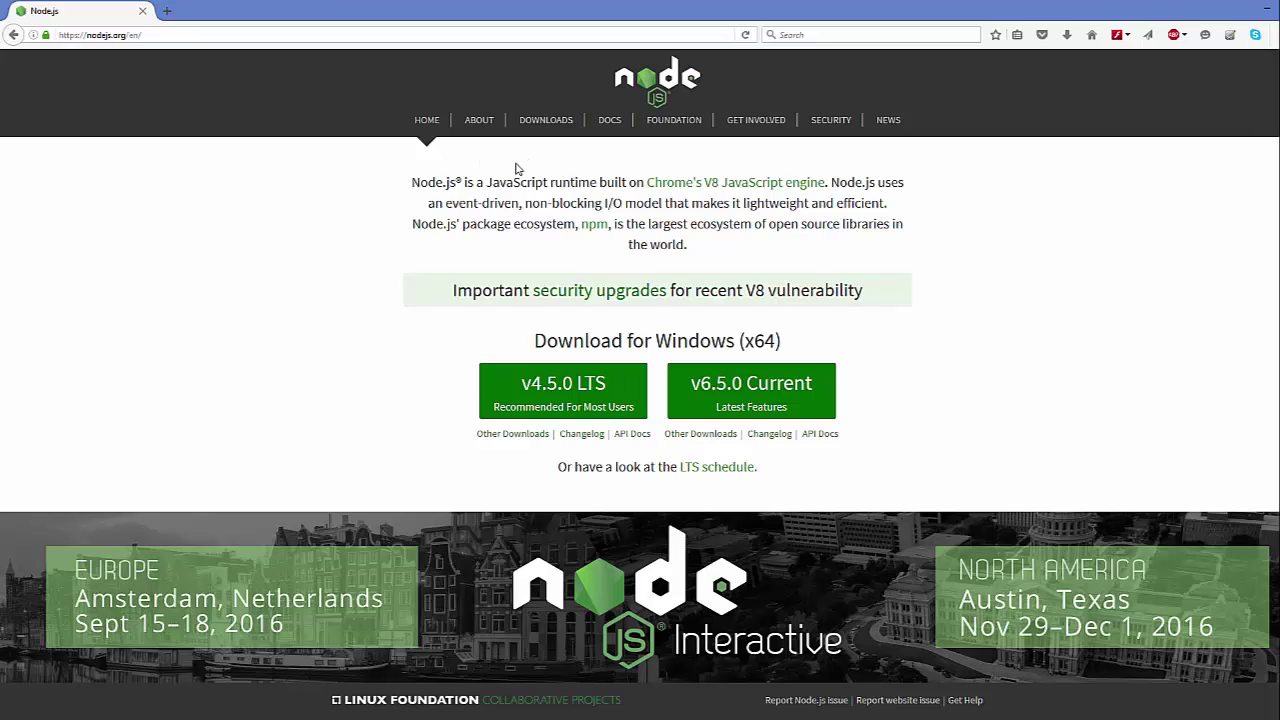
{"action": "left_click", "coordinate": [479, 121]}
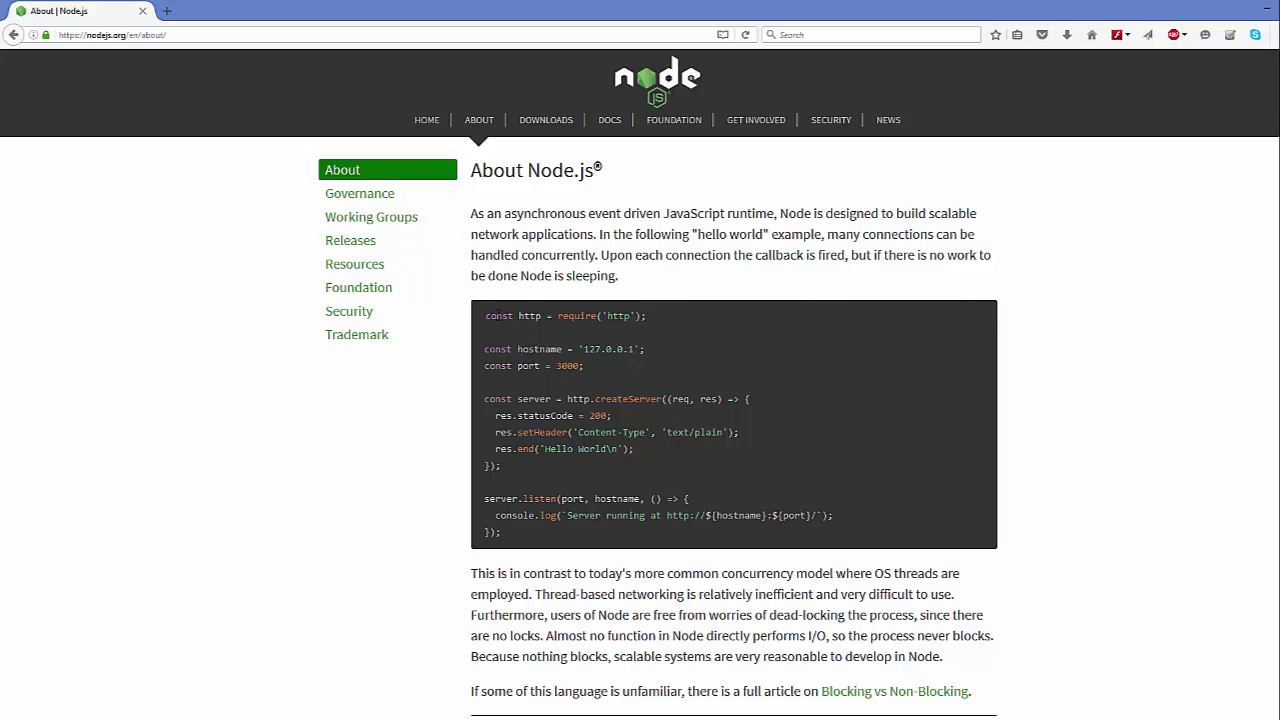
{"action": "left_click_drag", "start_coordinate": [484, 316], "coordinate": [526, 533]}
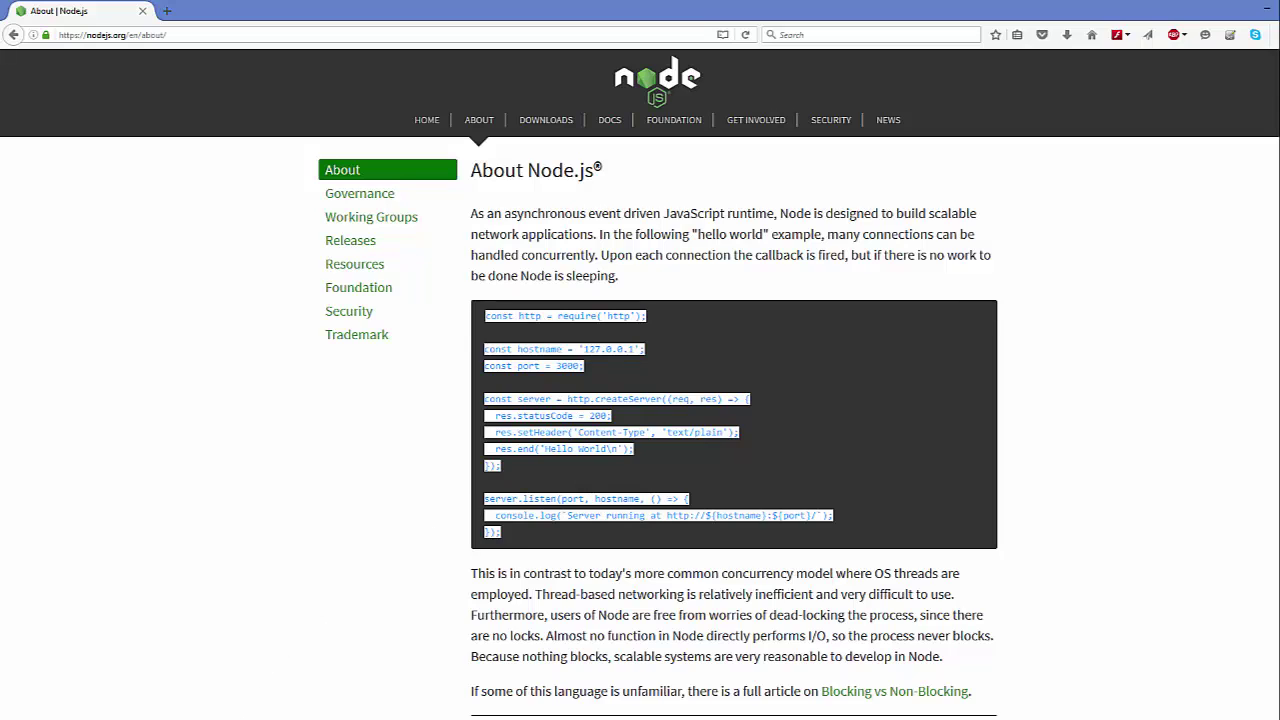
{"action": "key", "text": "alt+Tab"}
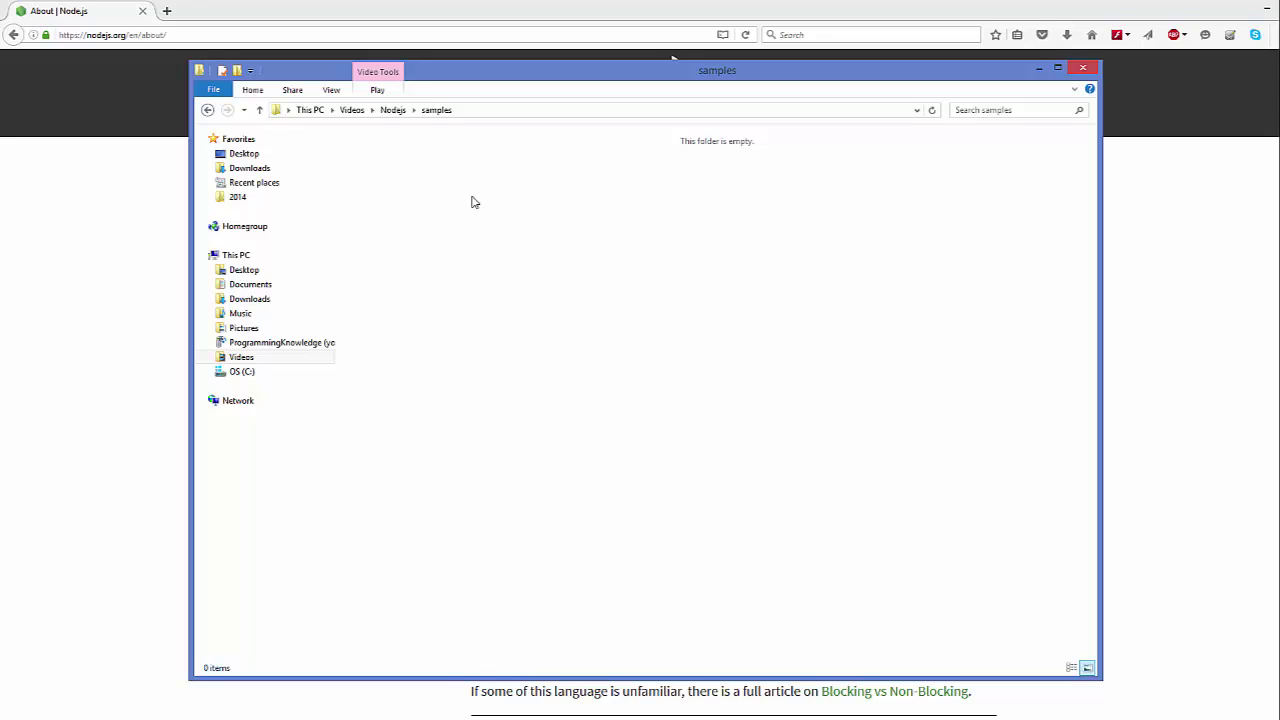
- Create a new text document in the samples folder and rename it app.js
{"action": "right_click", "coordinate": [428, 164]}
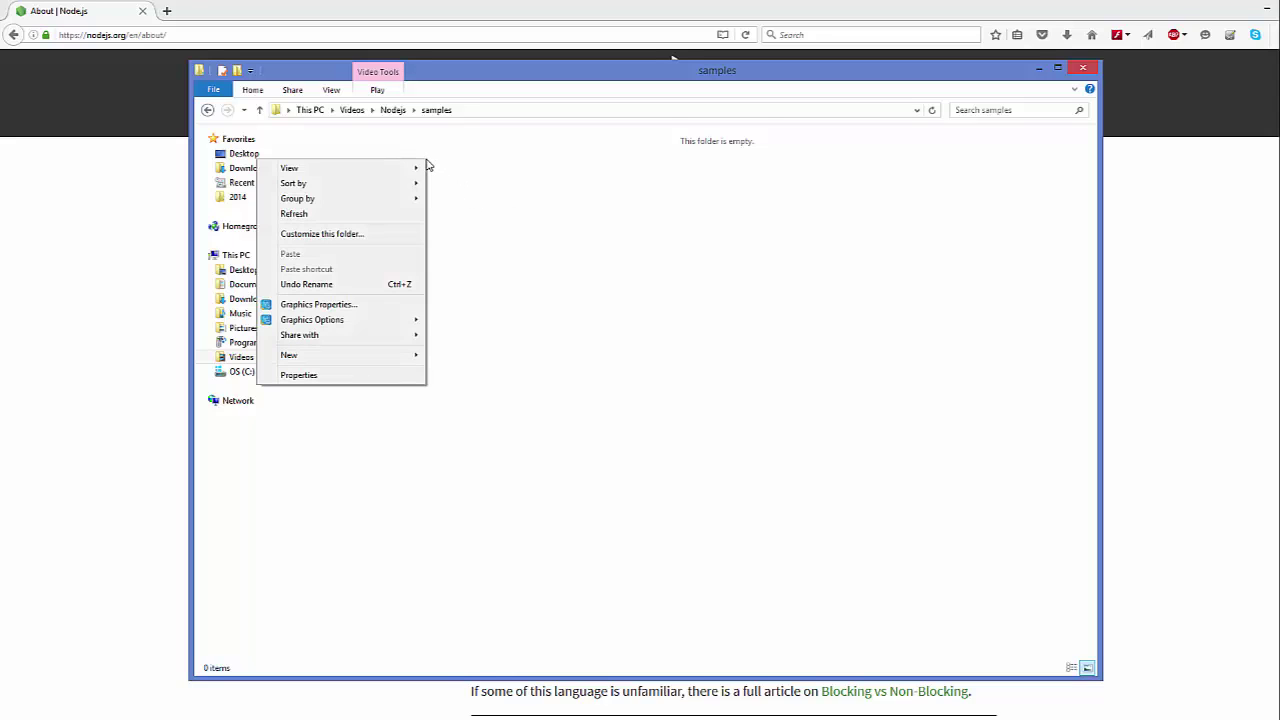
{"action": "mouse_move", "coordinate": [395, 356]}
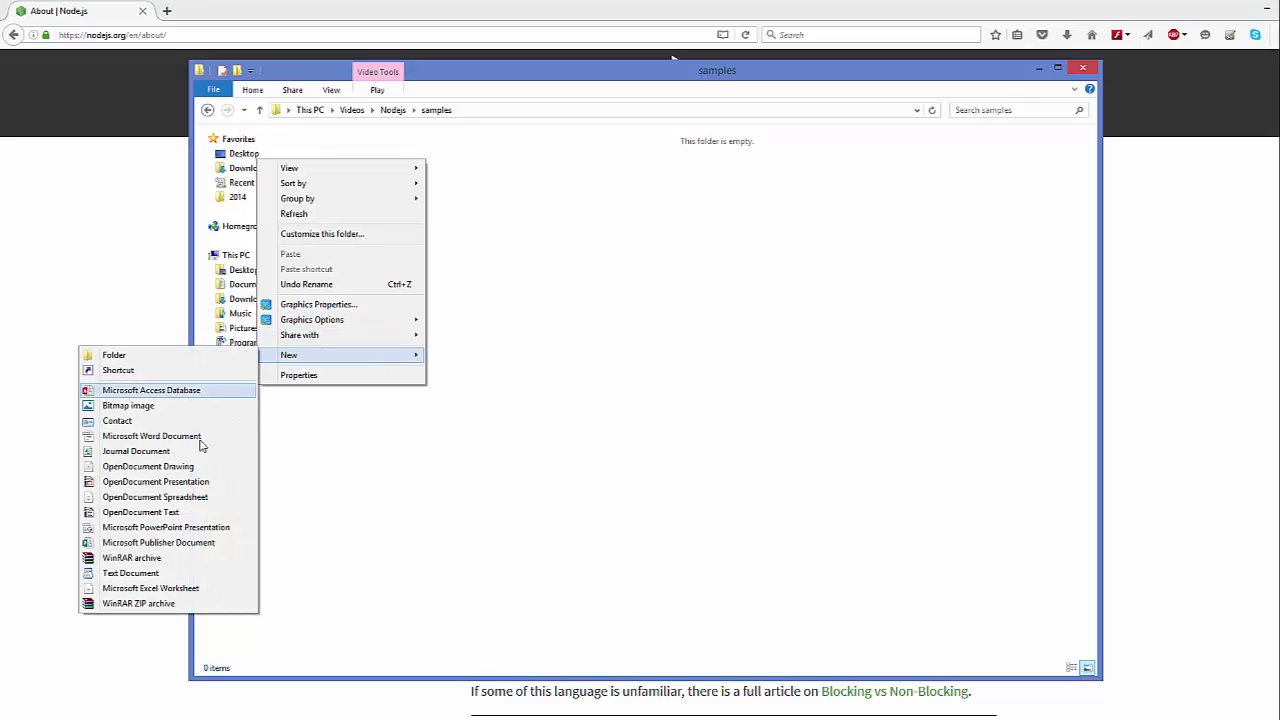
{"action": "left_click", "coordinate": [163, 573]}
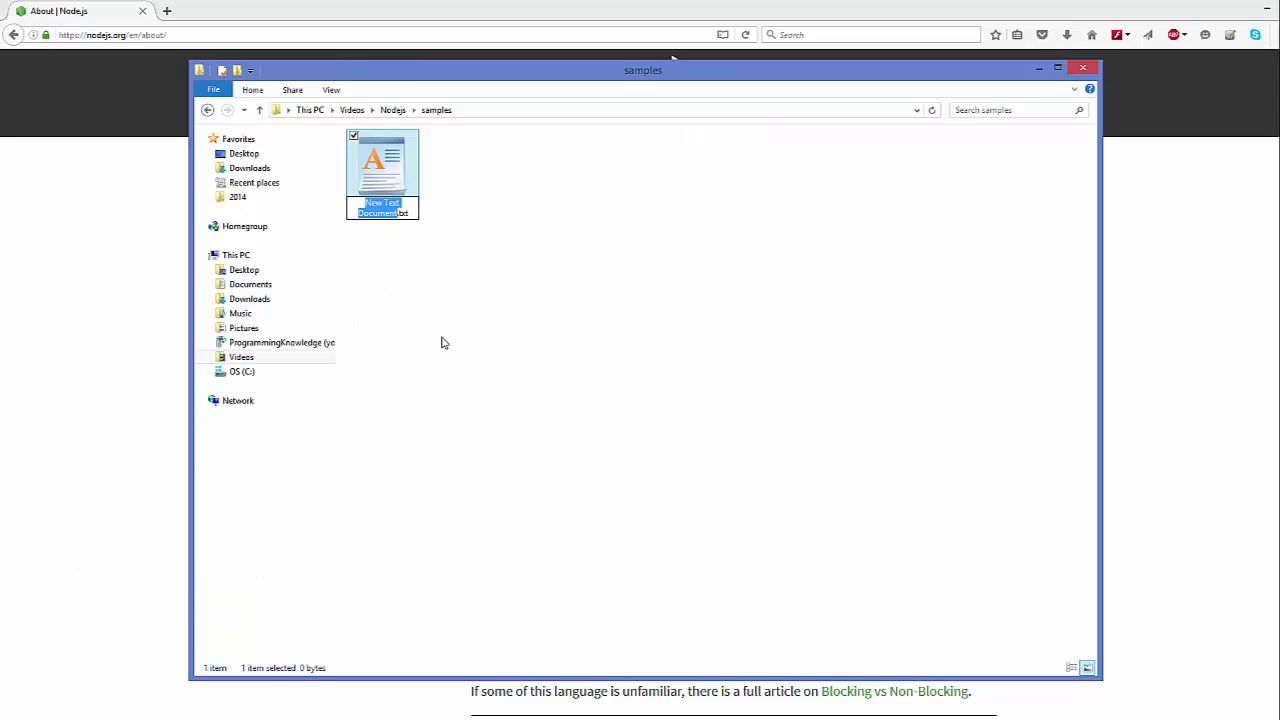
{"action": "key", "text": "Return"}
{"action": "key", "text": "BackSpace"}
{"action": "key", "text": "BackSpace"}
{"action": "key", "text": "BackSpace"}
{"action": "key", "text": "BackSpace"}
{"action": "key", "text": "BackSpace"}
{"action": "key", "text": "BackSpace"}
{"action": "key", "text": "BackSpace"}
{"action": "key", "text": "BackSpace"}
{"action": "key", "text": "BackSpace"}
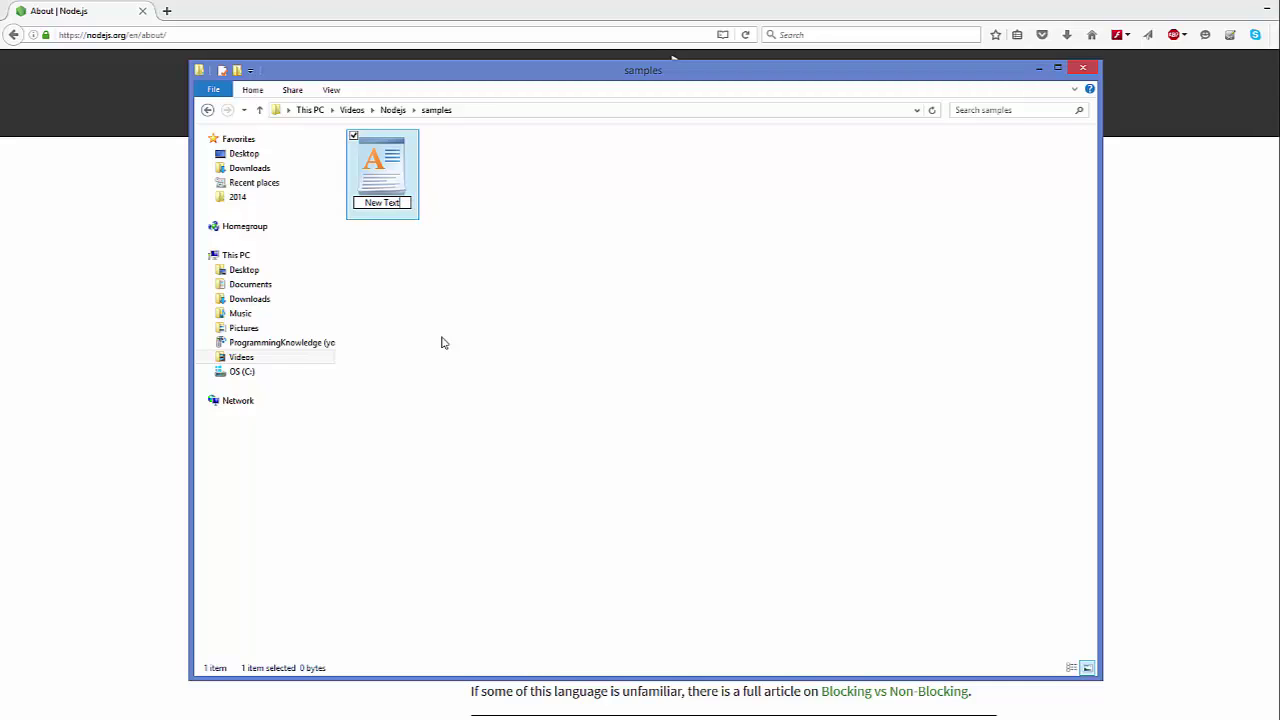
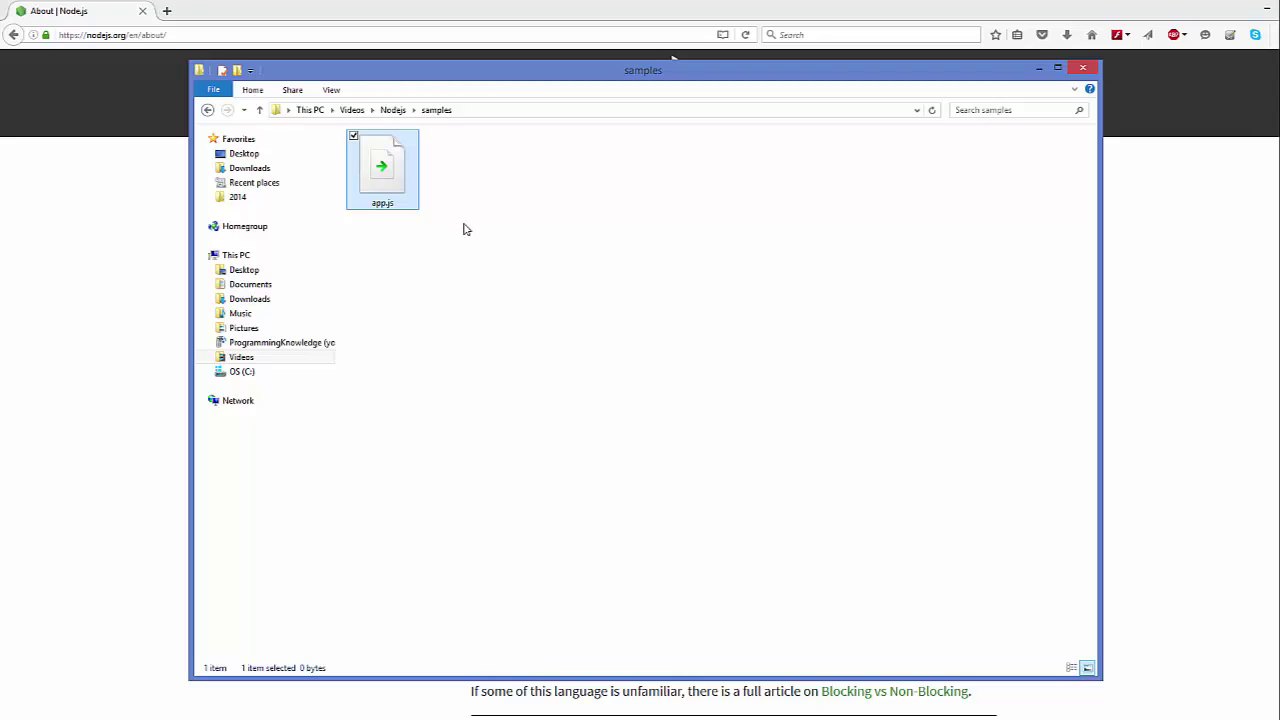
- Open app.js in Notepad++, copy the entire hello world server example from the Node.js About page into it, and save the file
{"action": "right_click", "coordinate": [394, 182]}
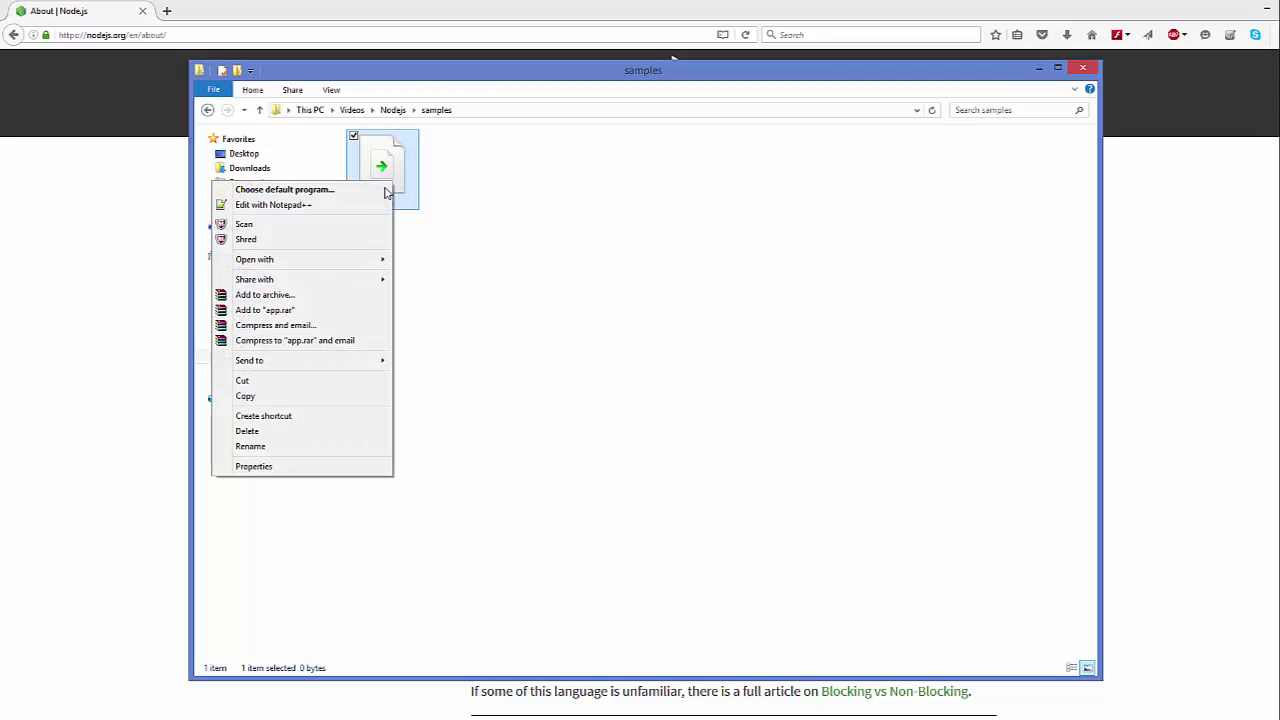
{"action": "left_click", "coordinate": [281, 207]}
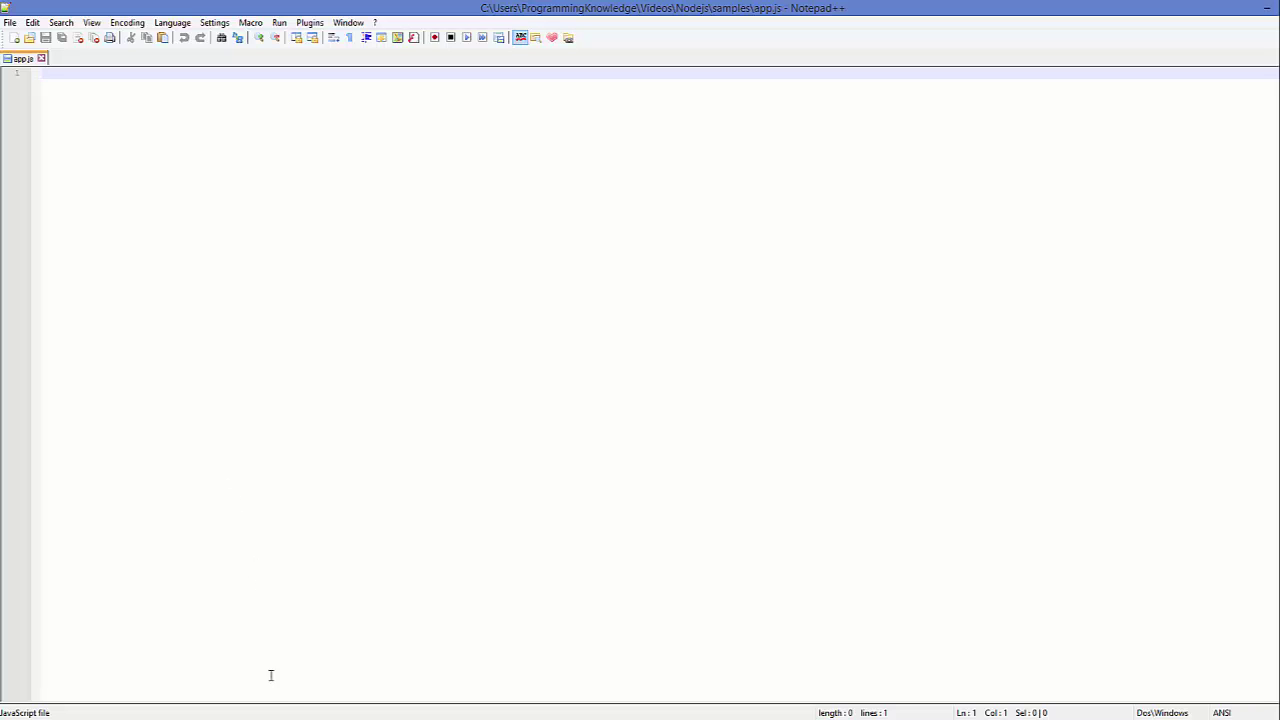
{"action": "key", "text": "alt+Tab"}
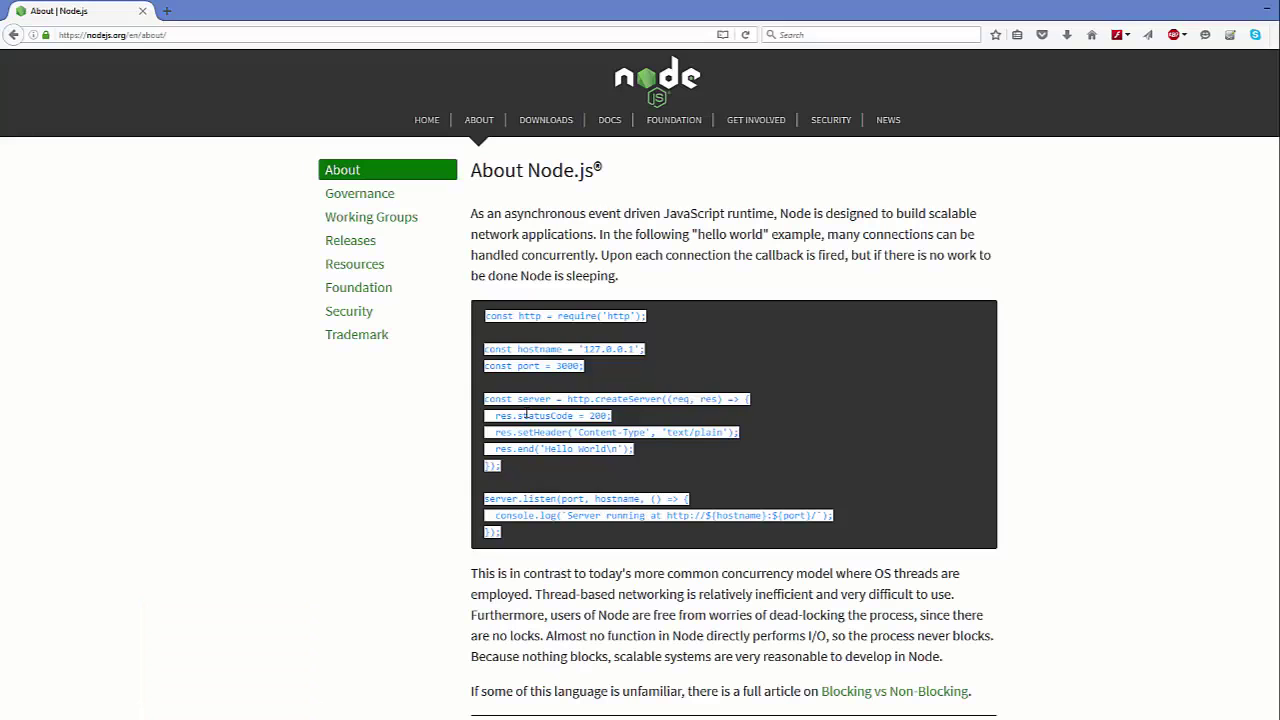
{"action": "left_click", "coordinate": [526, 415]}
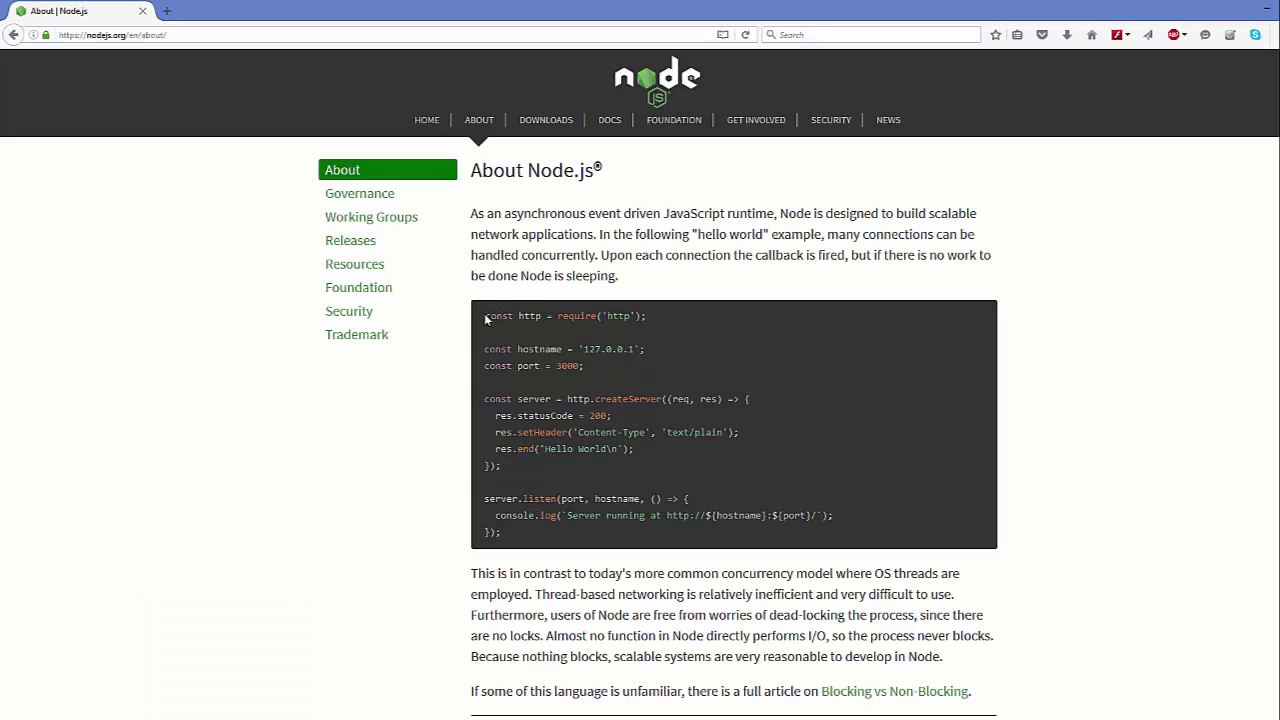
{"action": "left_click_drag", "start_coordinate": [485, 318], "coordinate": [530, 534]}
{"action": "key", "text": "ctrl+c"}
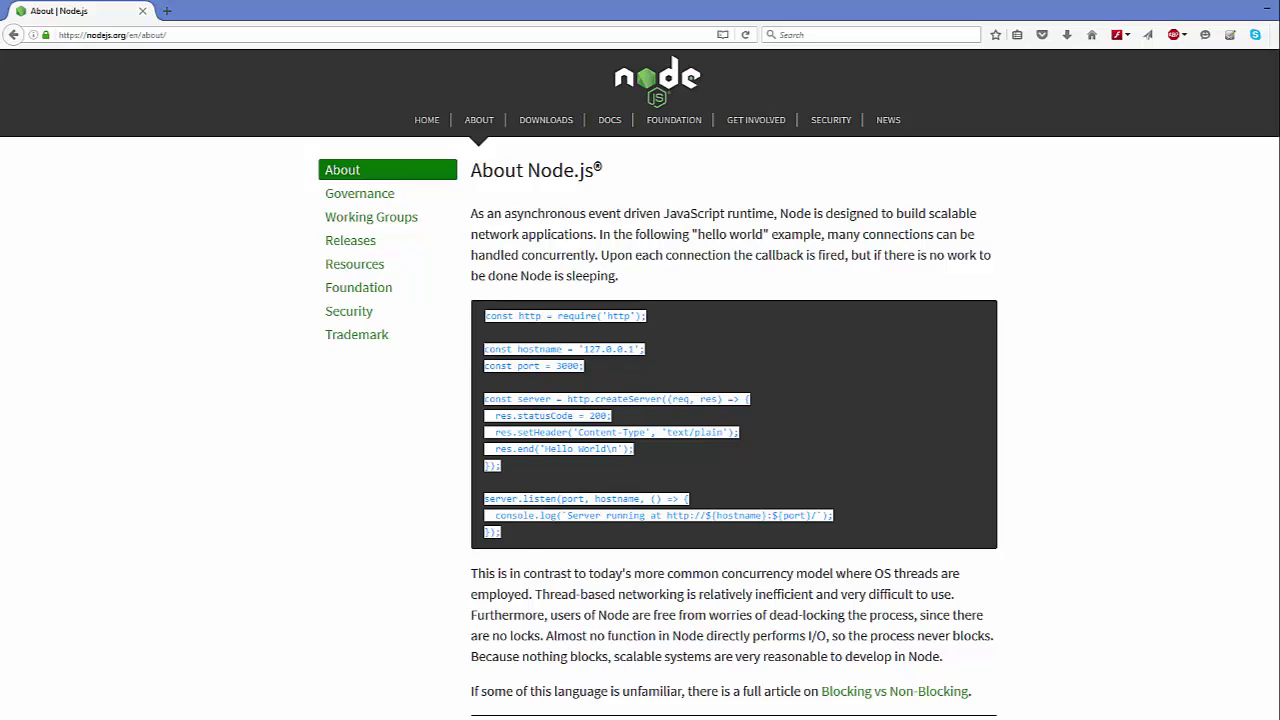
{"action": "key", "text": "alt+Tab"}
{"action": "key", "text": "ctrl+v"}
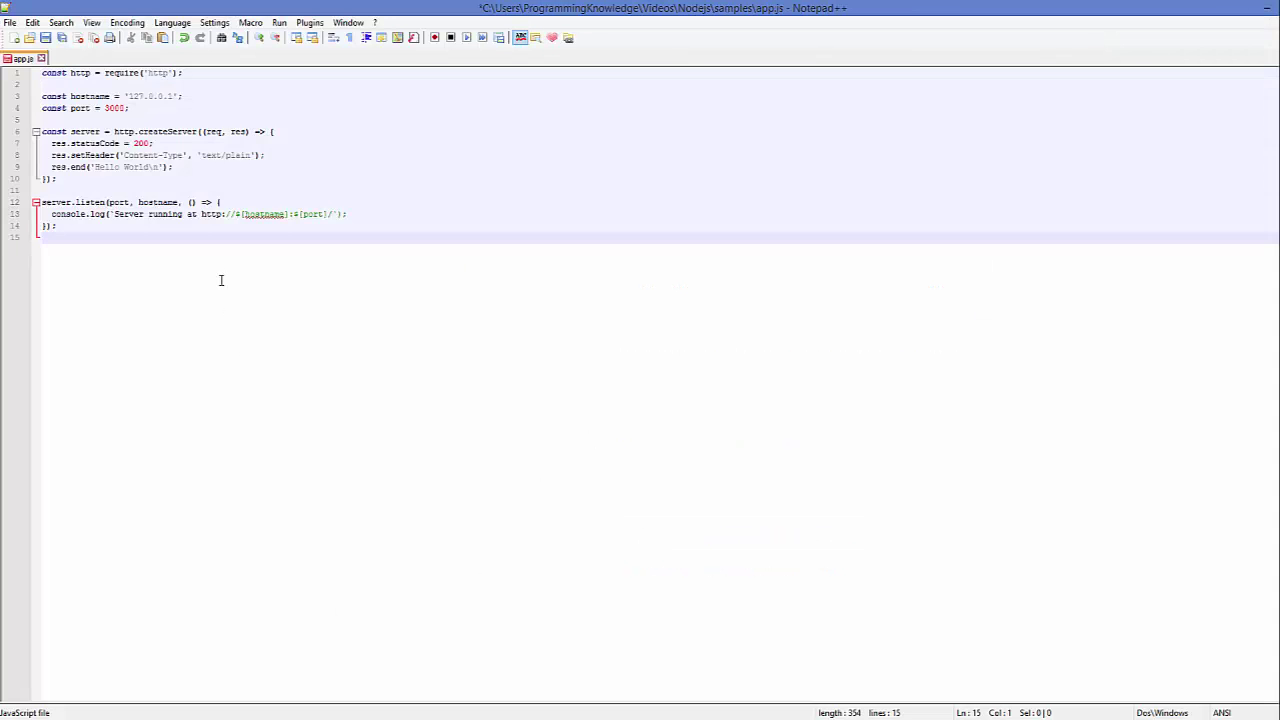
{"action": "key", "text": "ctrl+s"}
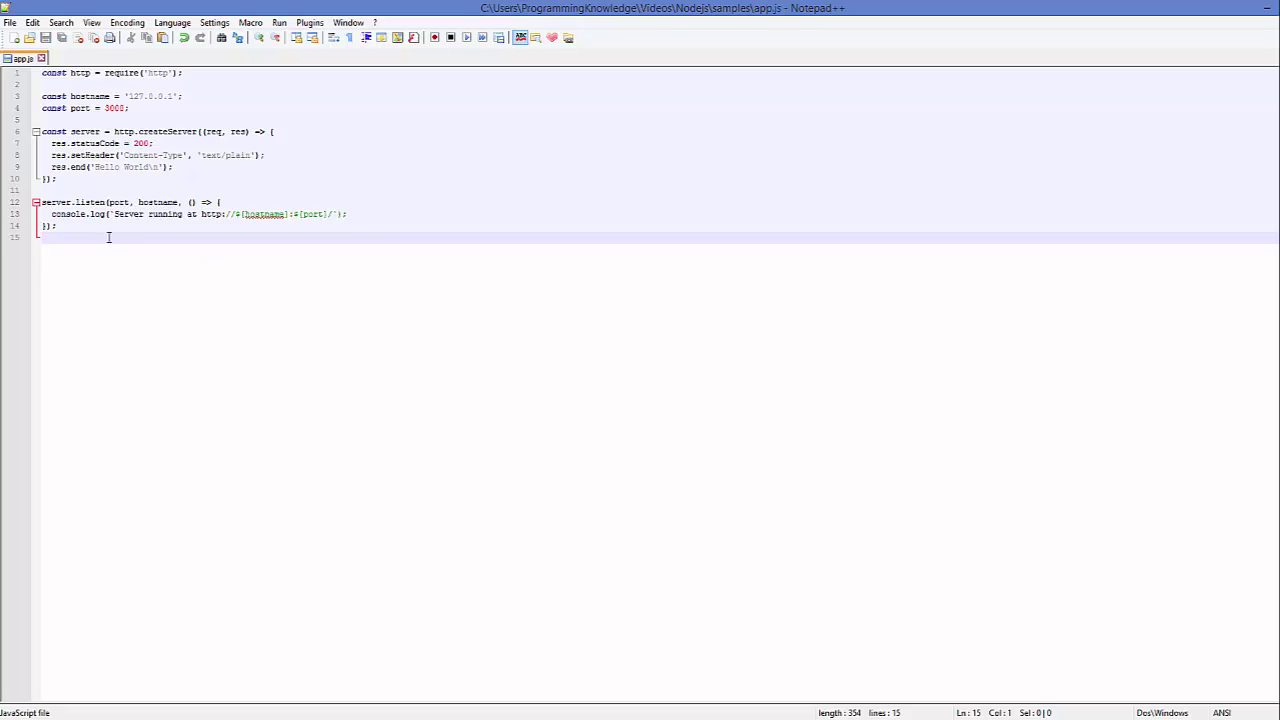
{"action": "left_click_drag", "start_coordinate": [109, 237], "coordinate": [40, 92]}
{"action": "key", "text": "ctrl+a"}
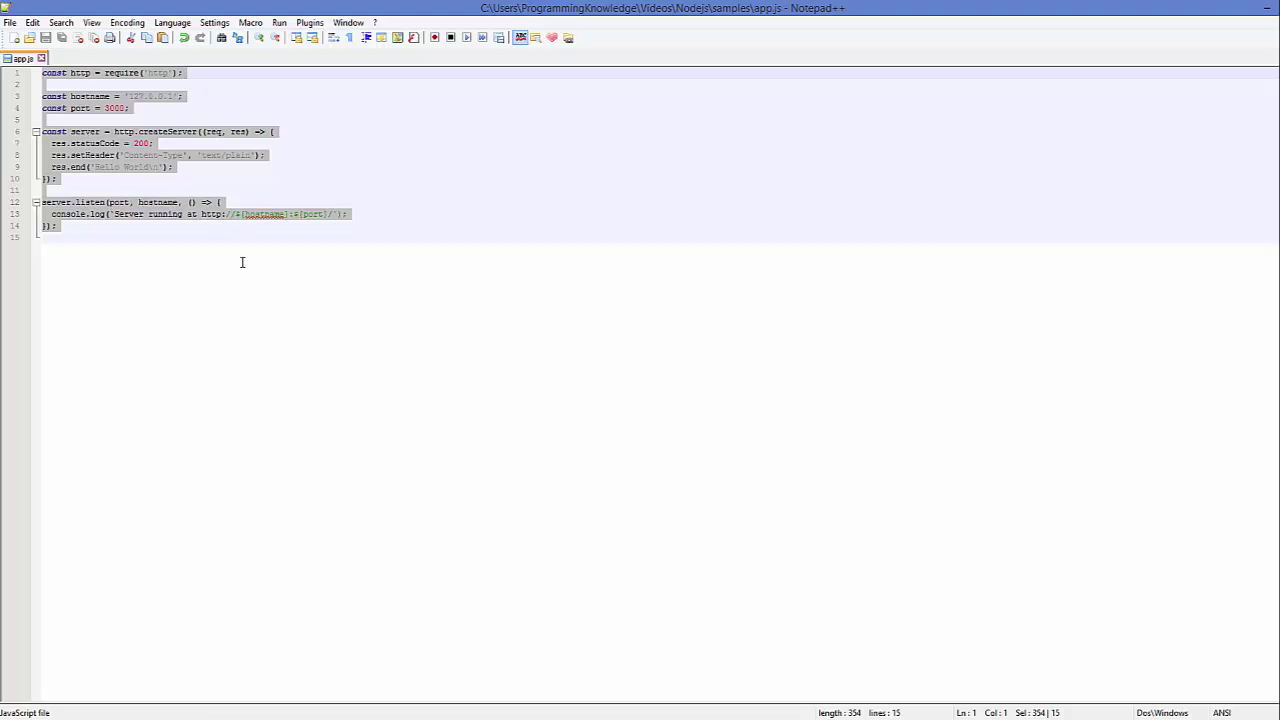
{"action": "left_click", "coordinate": [243, 263]}
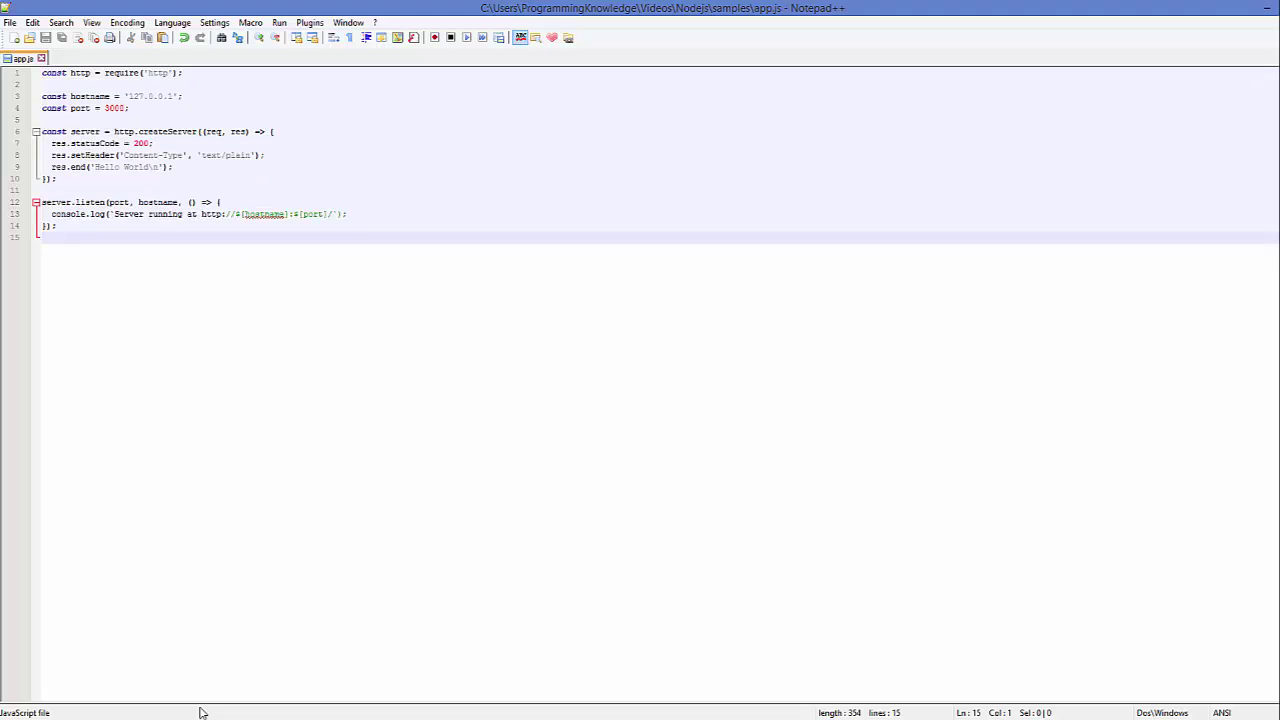
- Minimize Notepad++, return to the samples folder in File Explorer, and check its full path
{"action": "left_click", "coordinate": [1265, 8]}
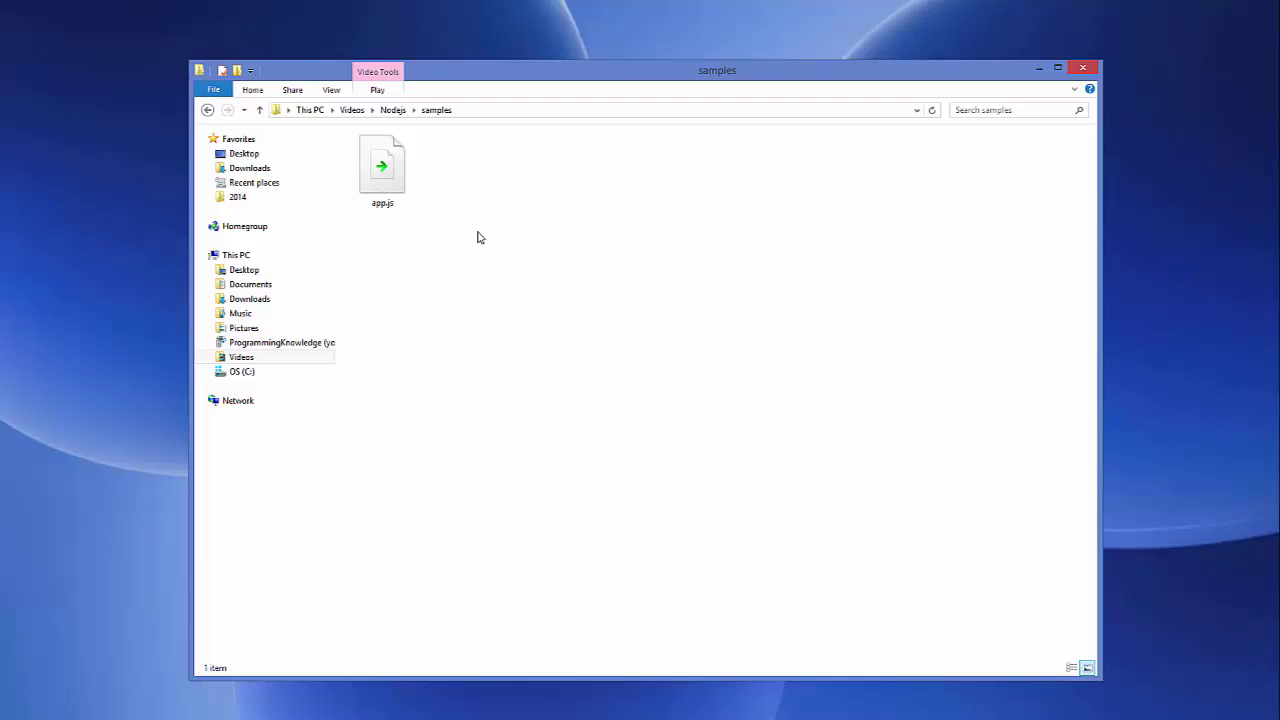
{"action": "left_click", "coordinate": [478, 114]}
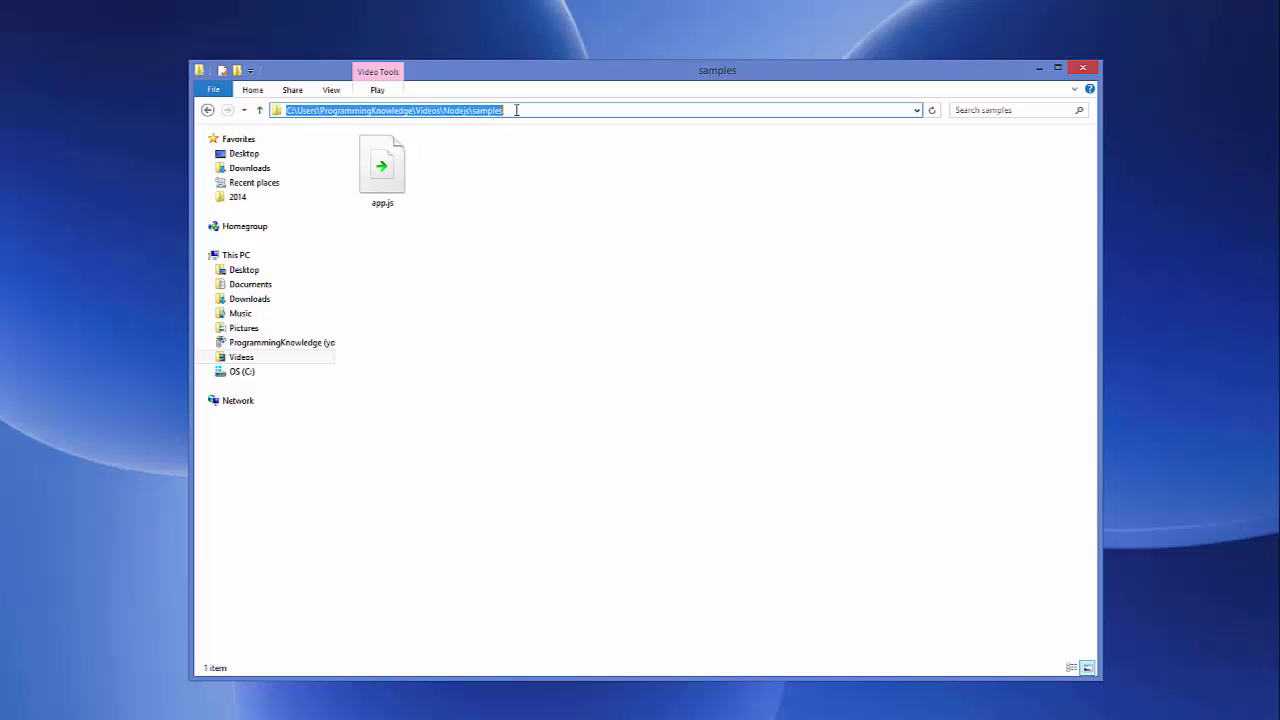
{"action": "left_click", "coordinate": [517, 110]}
{"action": "left_click_drag", "start_coordinate": [517, 110], "coordinate": [285, 109]}
{"action": "left_click", "coordinate": [478, 250]}
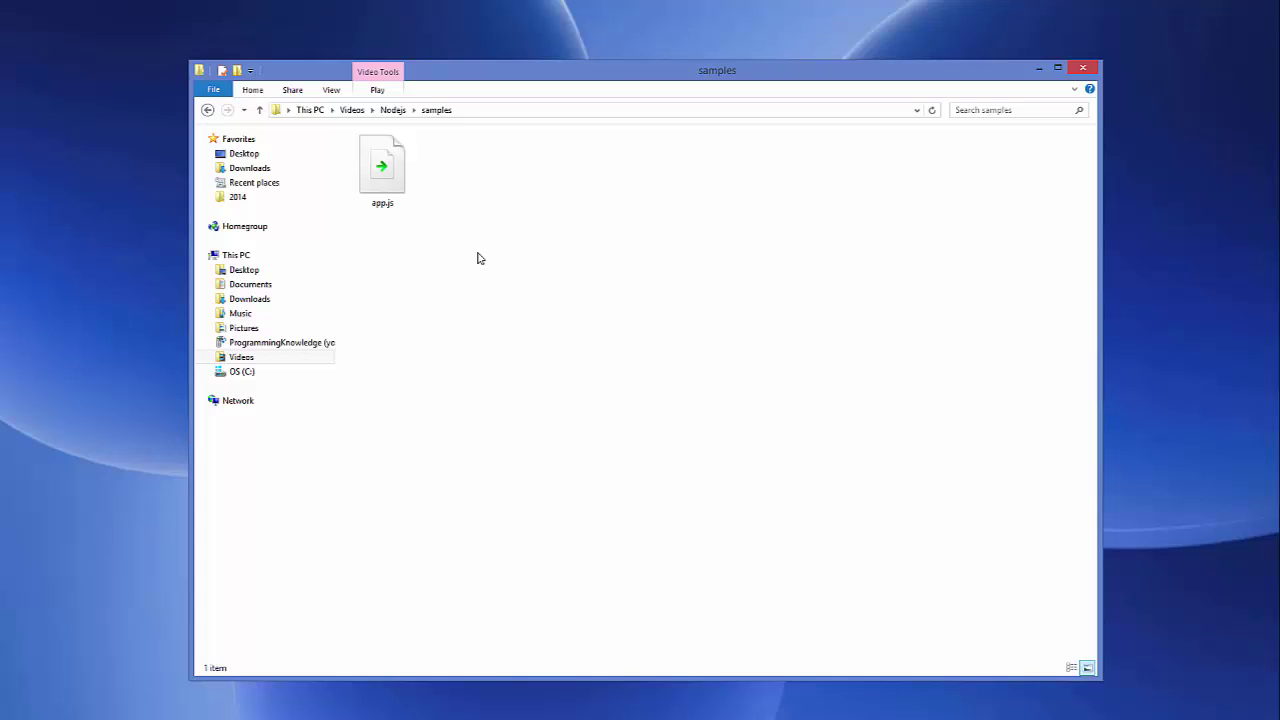
- Open a command window in the samples folder, move it clear of app.js, and run node app.js
{"action": "right_click", "coordinate": [477, 258]}
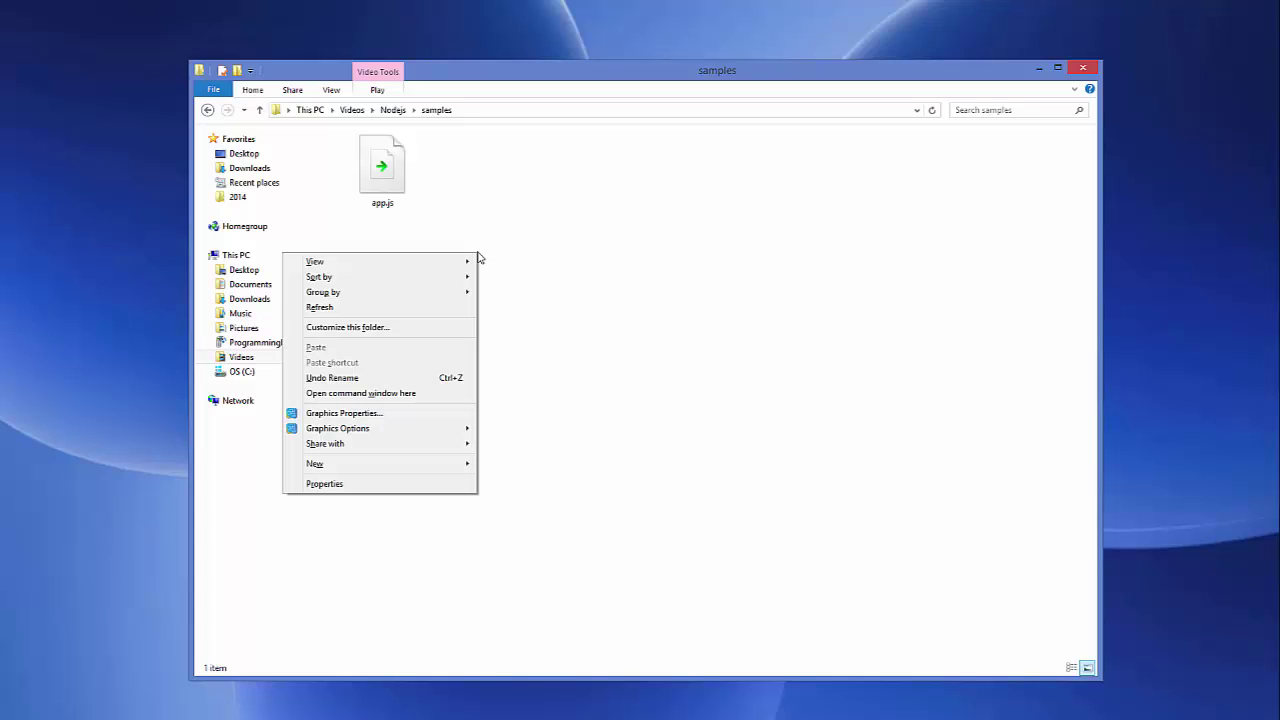
{"action": "left_click", "coordinate": [353, 399]}
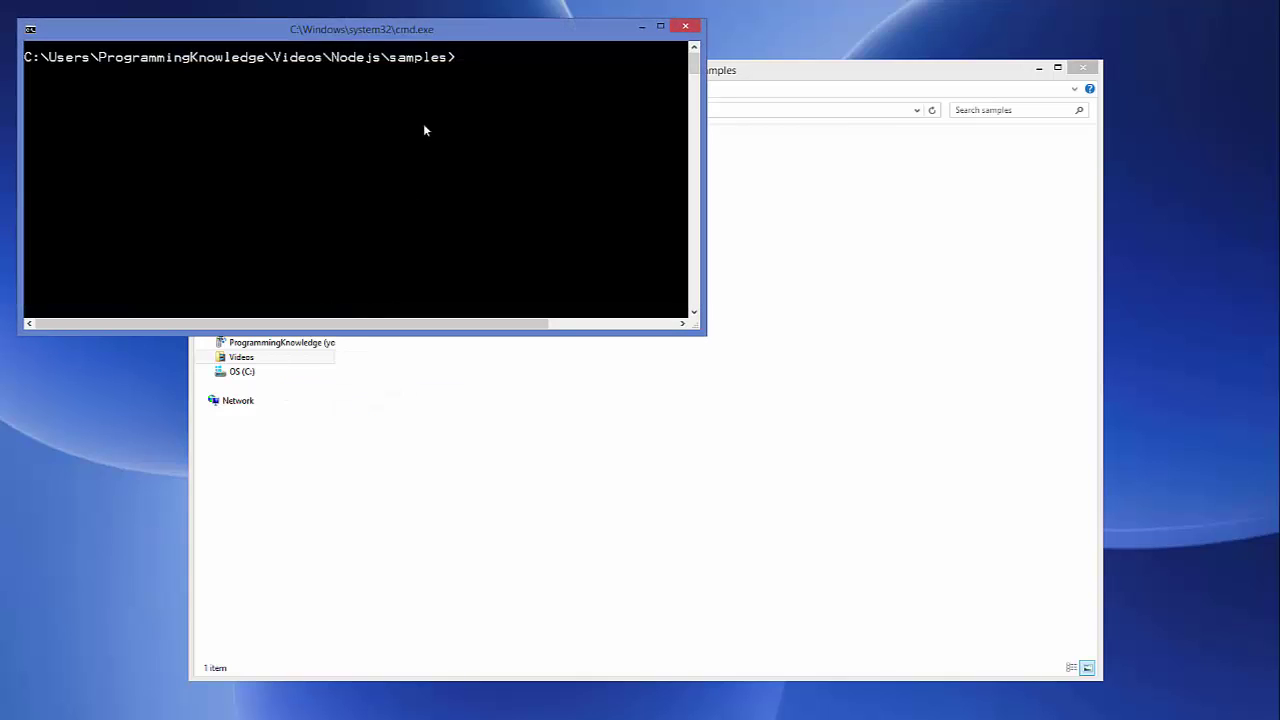
{"action": "left_click_drag", "start_coordinate": [449, 37], "coordinate": [805, 260]}
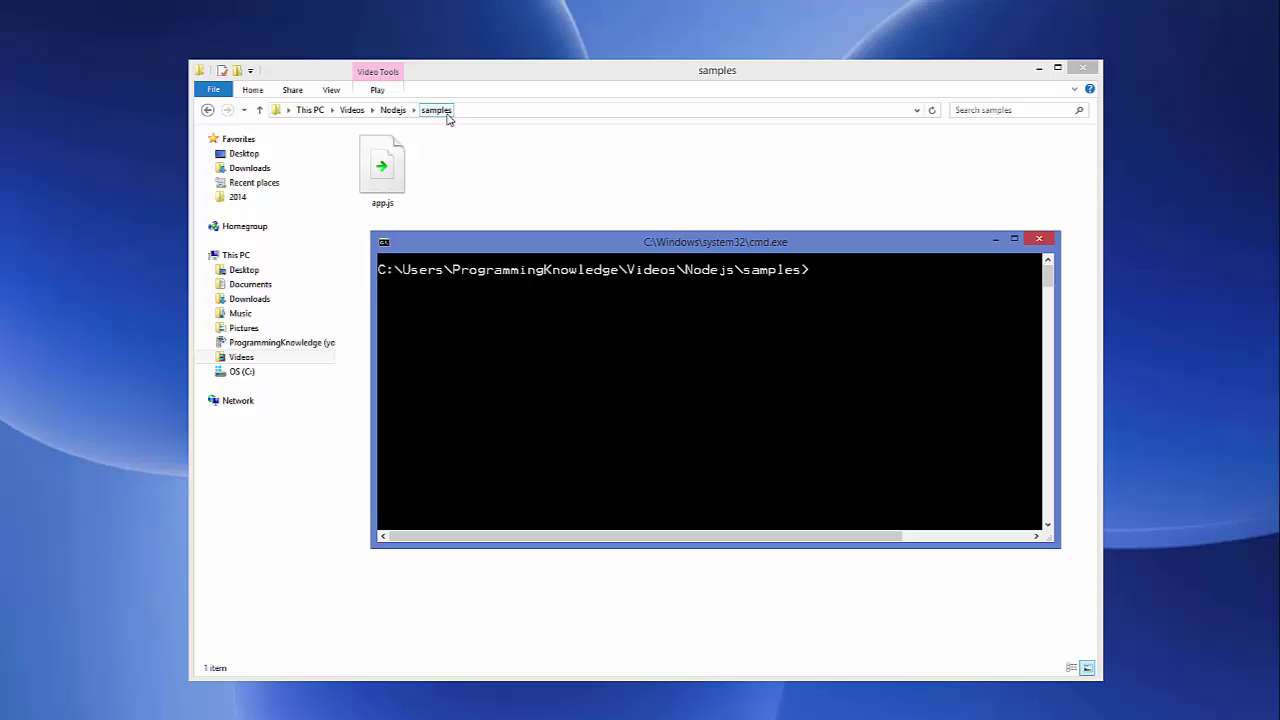
{"action": "left_click_drag", "start_coordinate": [560, 240], "coordinate": [515, 270]}
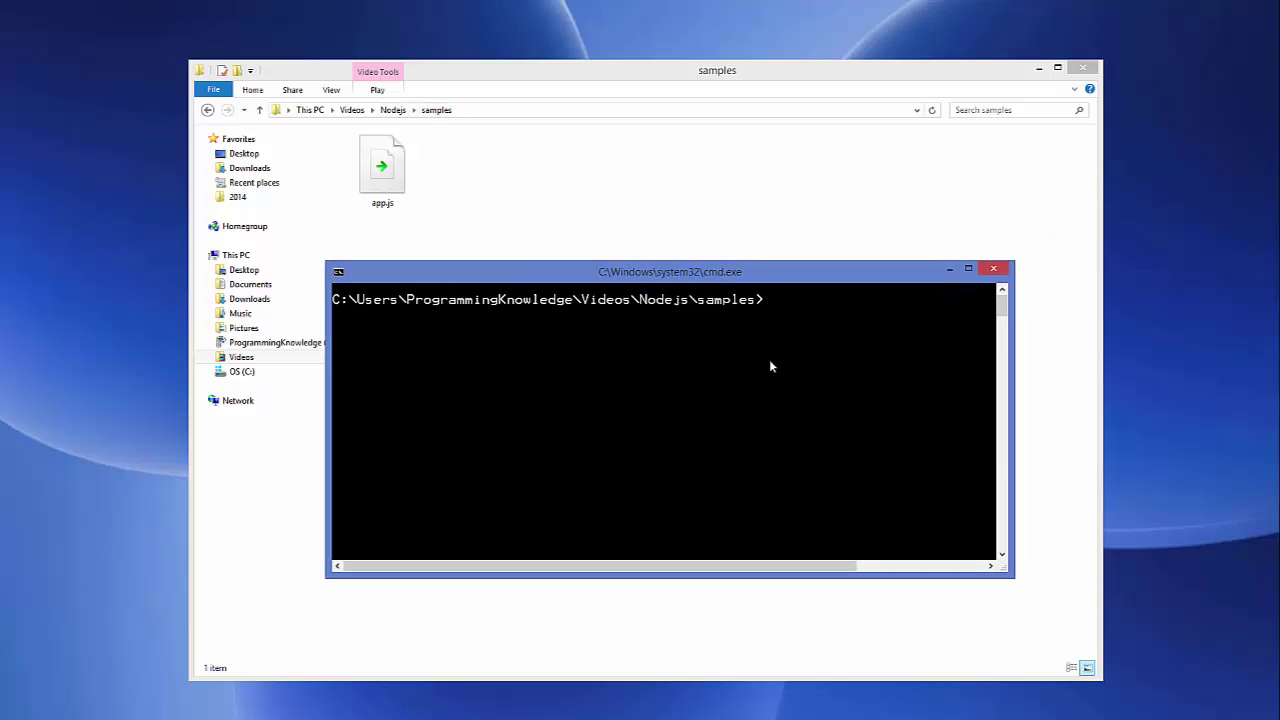
{"action": "type", "text": "node"}
{"action": "type", "text": "app.js"}
{"action": "key", "text": "Return"}
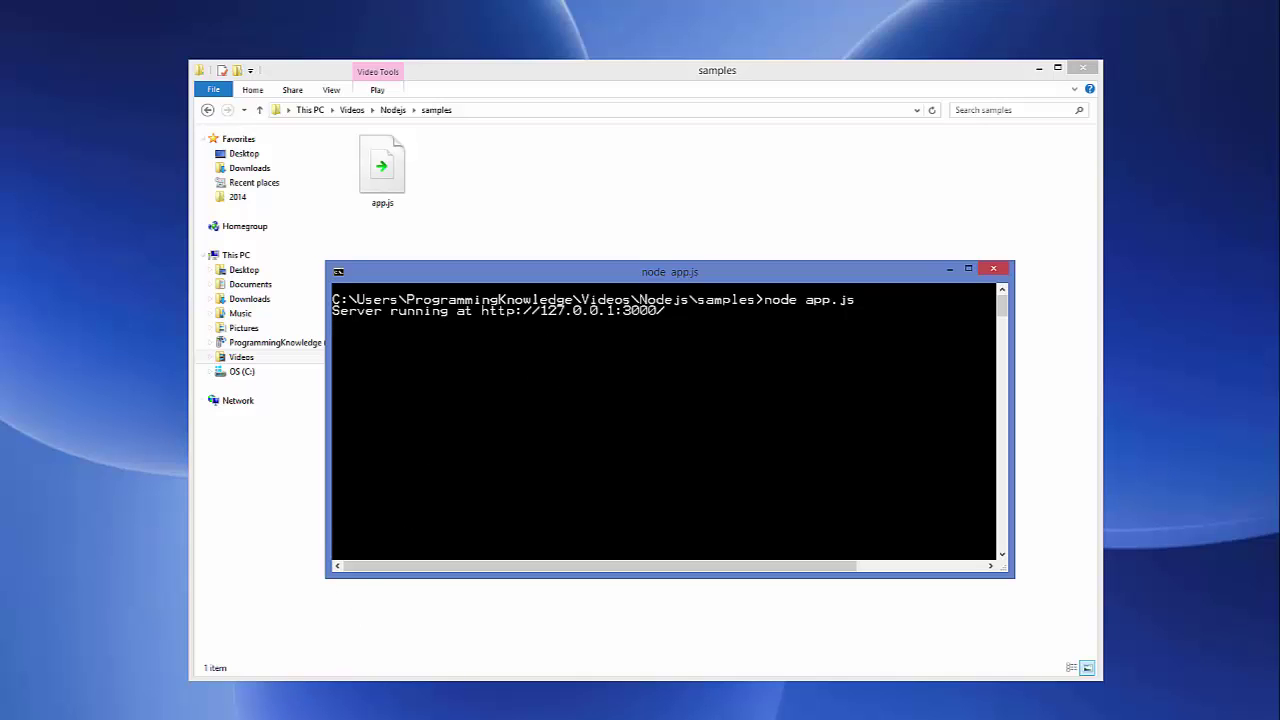
- Switch to Firefox, load 127.0.0.1:3000 in a new tab to check the server's response, and minimize the browser
{"action": "left_click", "coordinate": [276, 708]}
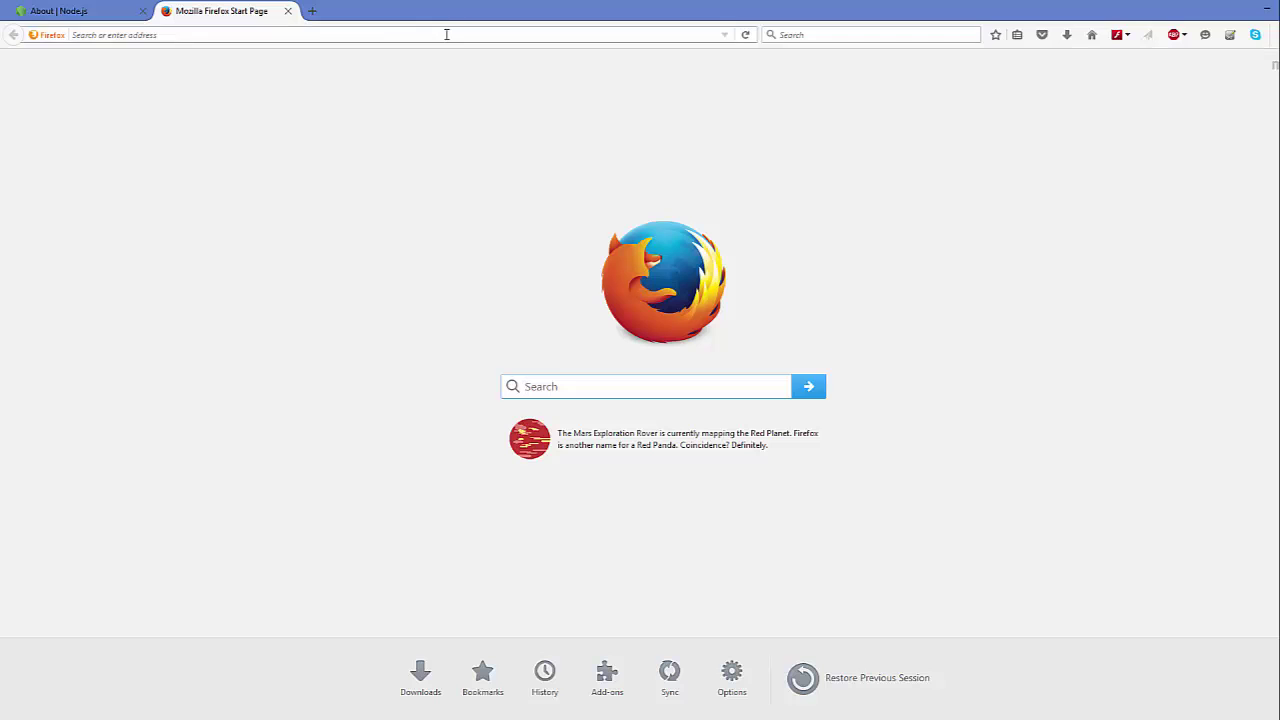
{"action": "left_click", "coordinate": [446, 34]}
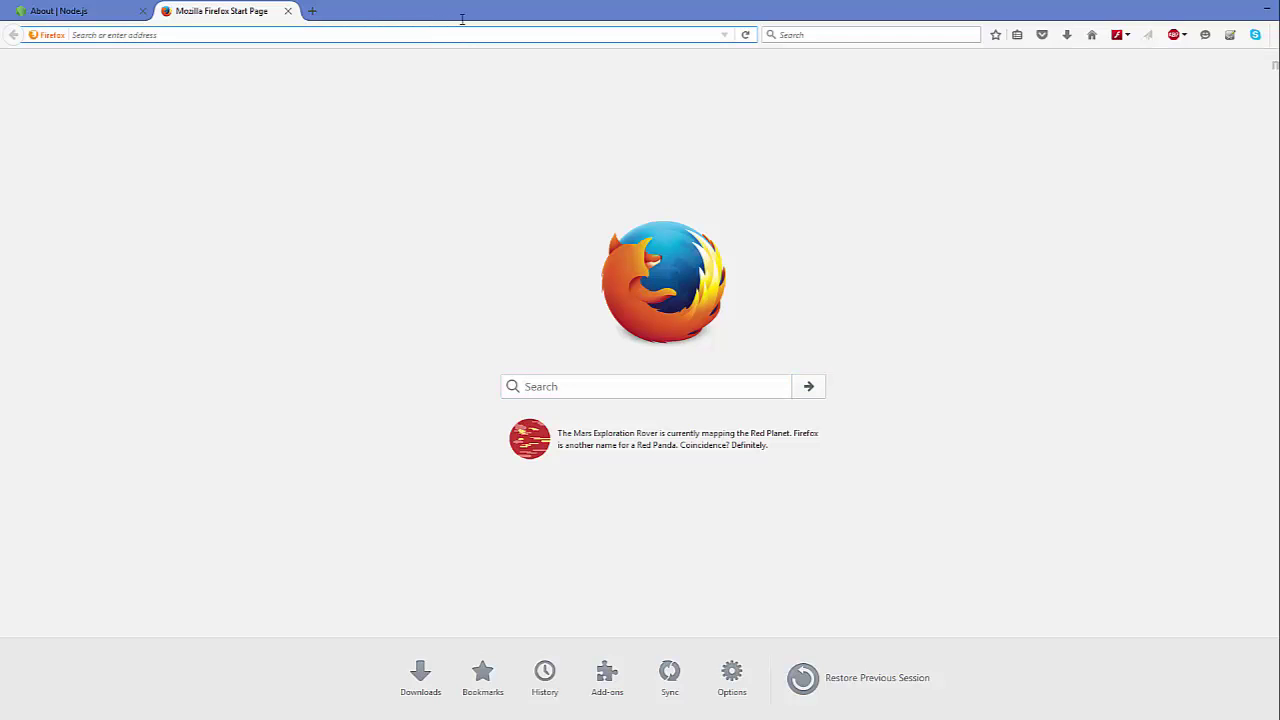
{"action": "type", "text": "12"}
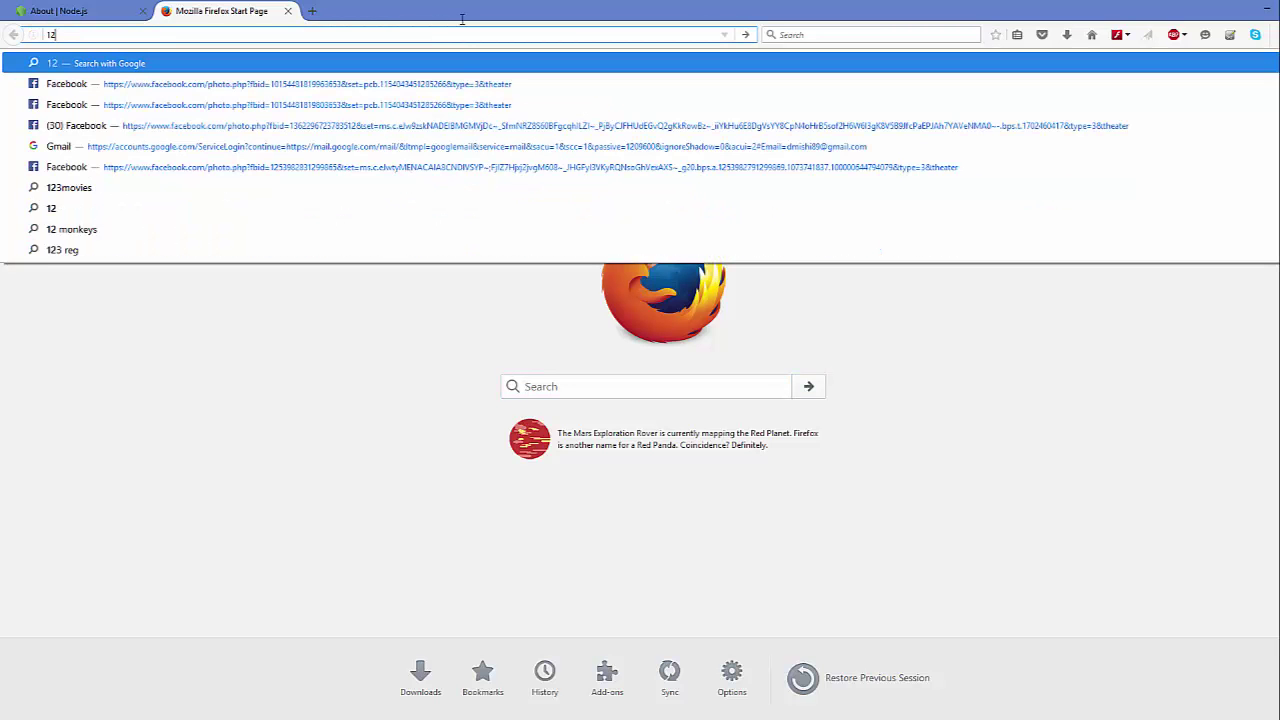
{"action": "type", "text": "7"}
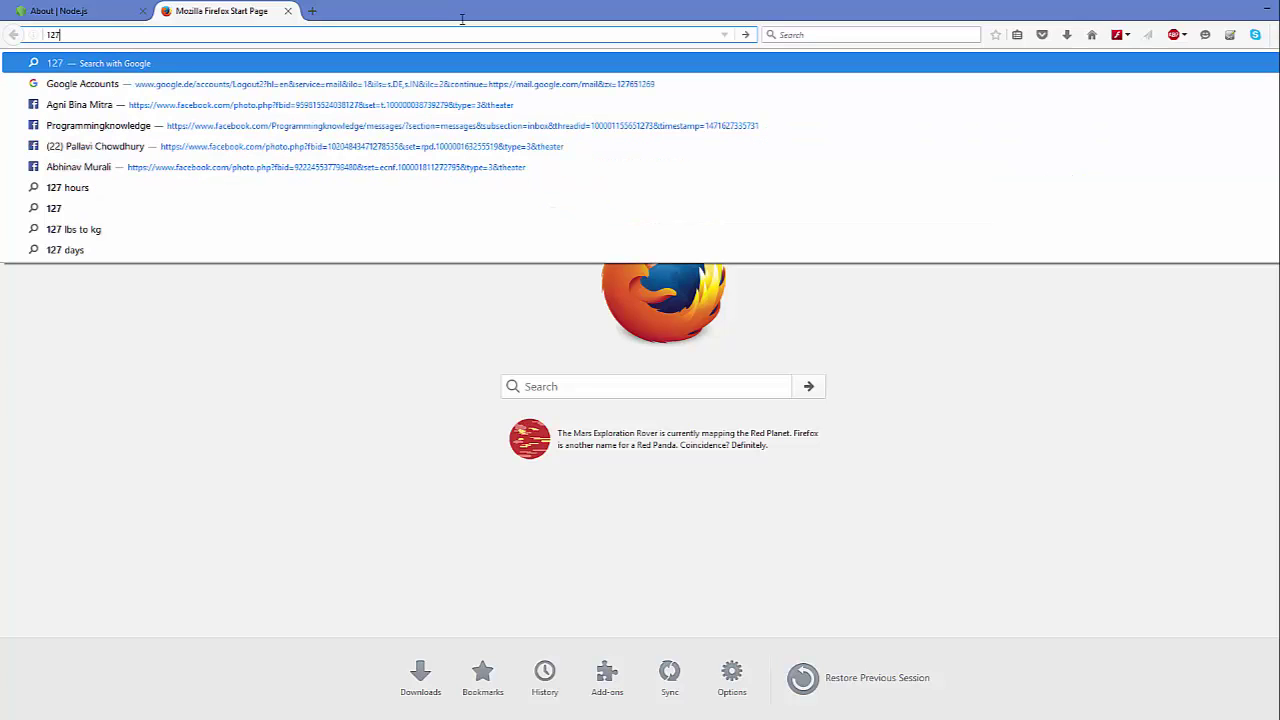
{"action": "type", "text": ".0.0."}
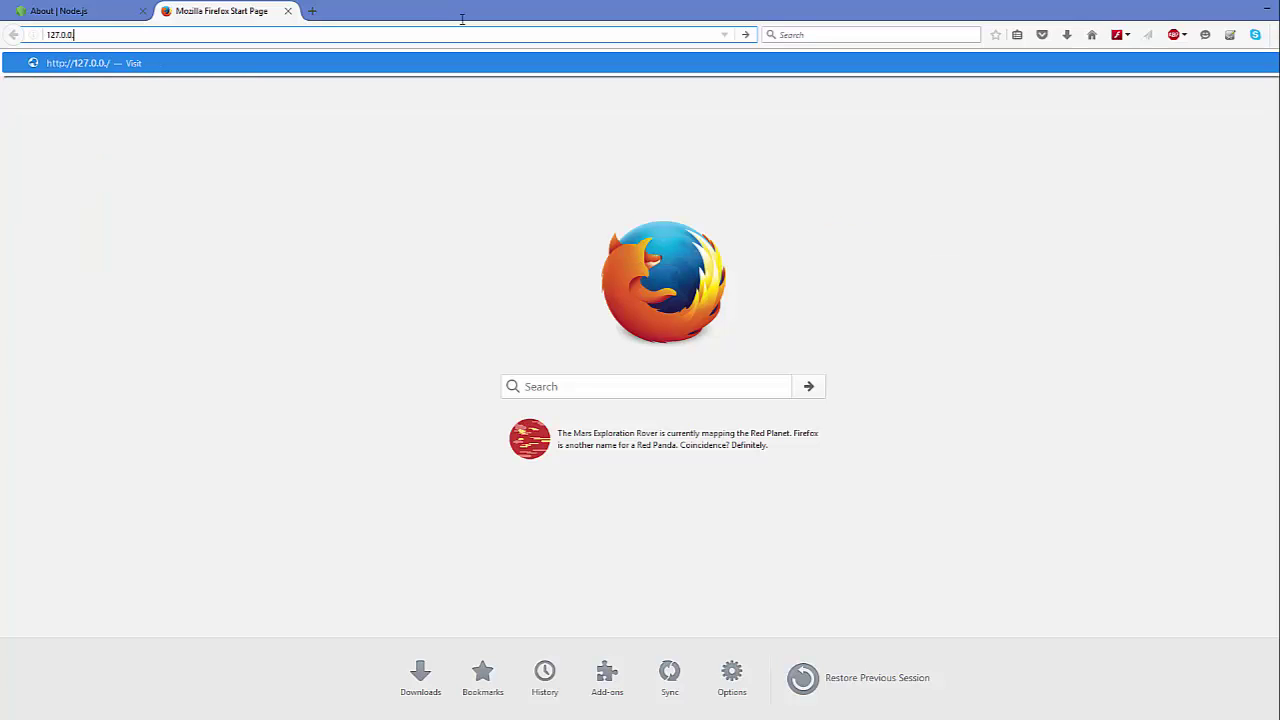
{"action": "type", "text": "1:"}
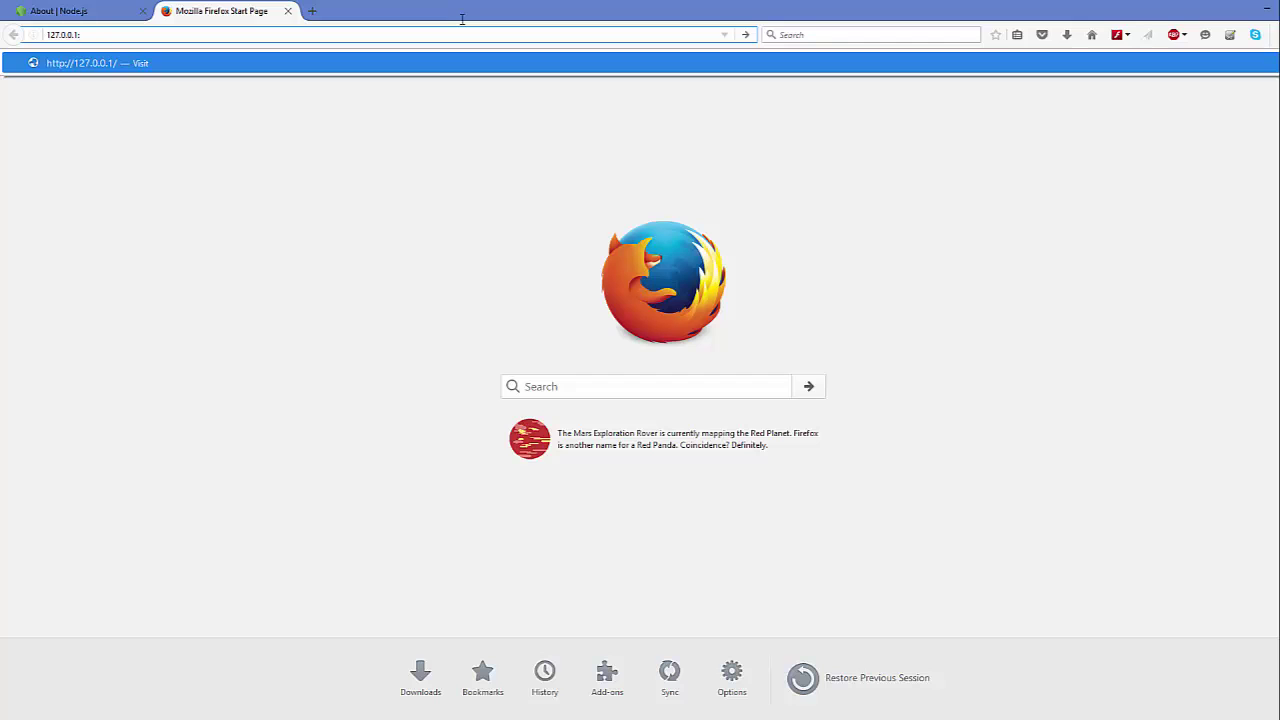
{"action": "type", "text": "3000"}
{"action": "key", "text": "Return"}
{"action": "key", "text": "alt+Tab"}
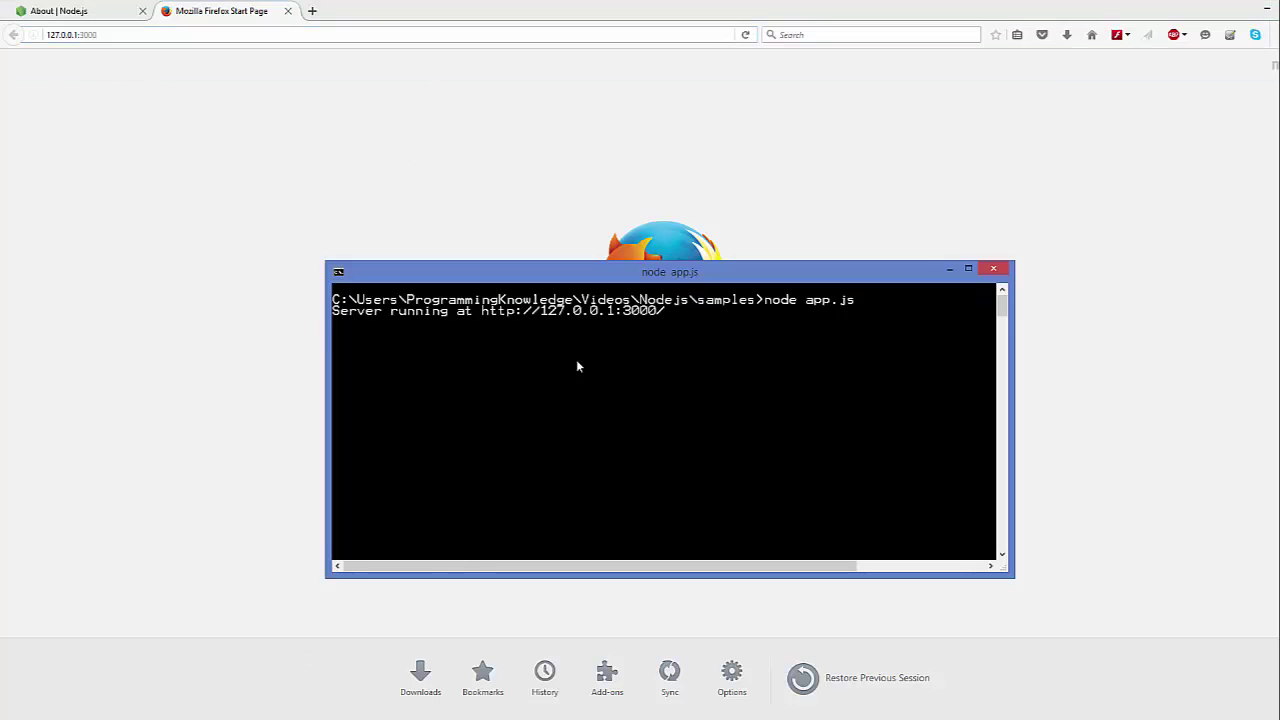
{"action": "left_click", "coordinate": [226, 37]}
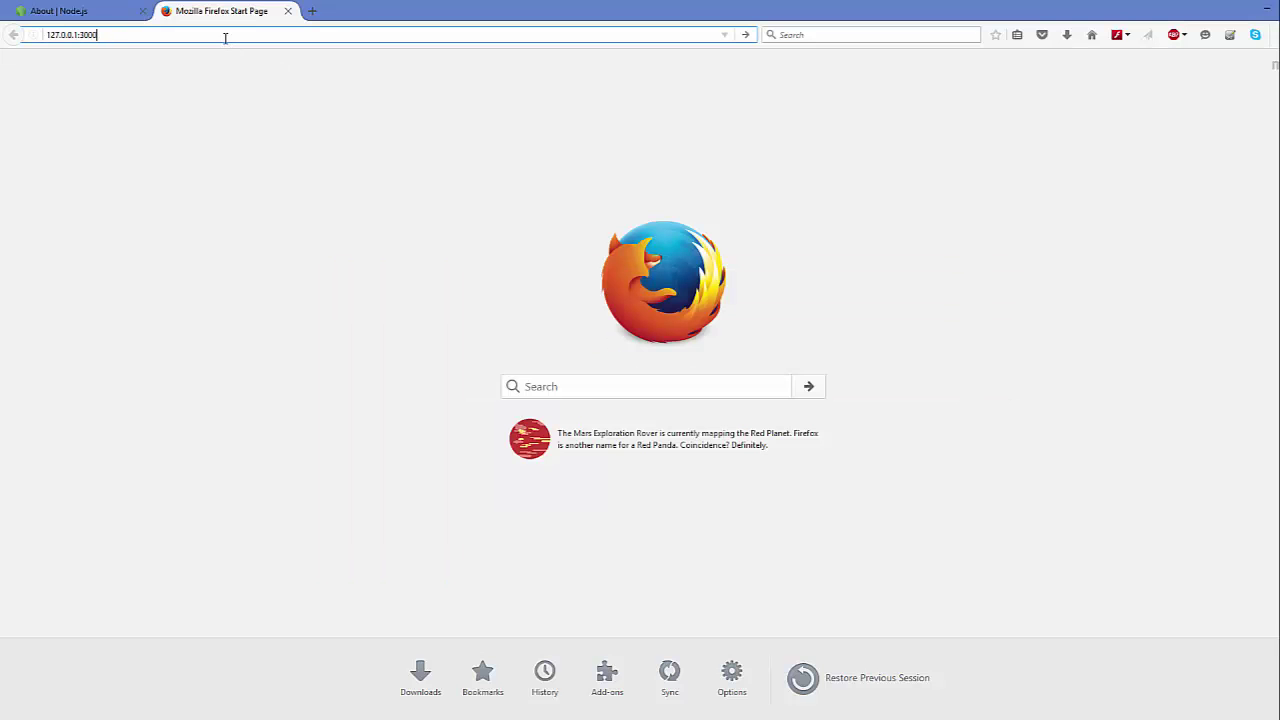
{"action": "key", "text": "Return"}
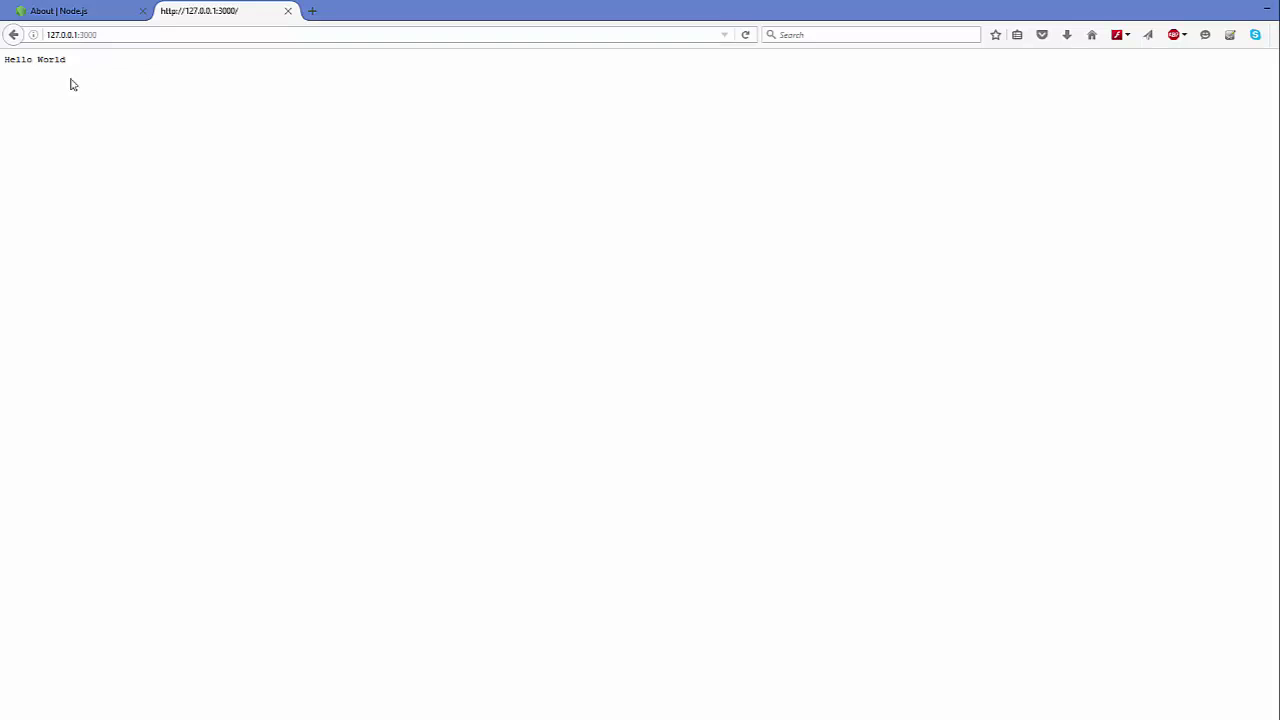
{"action": "left_click_drag", "start_coordinate": [83, 65], "coordinate": [3, 58]}
{"action": "left_click", "coordinate": [1267, 12]}
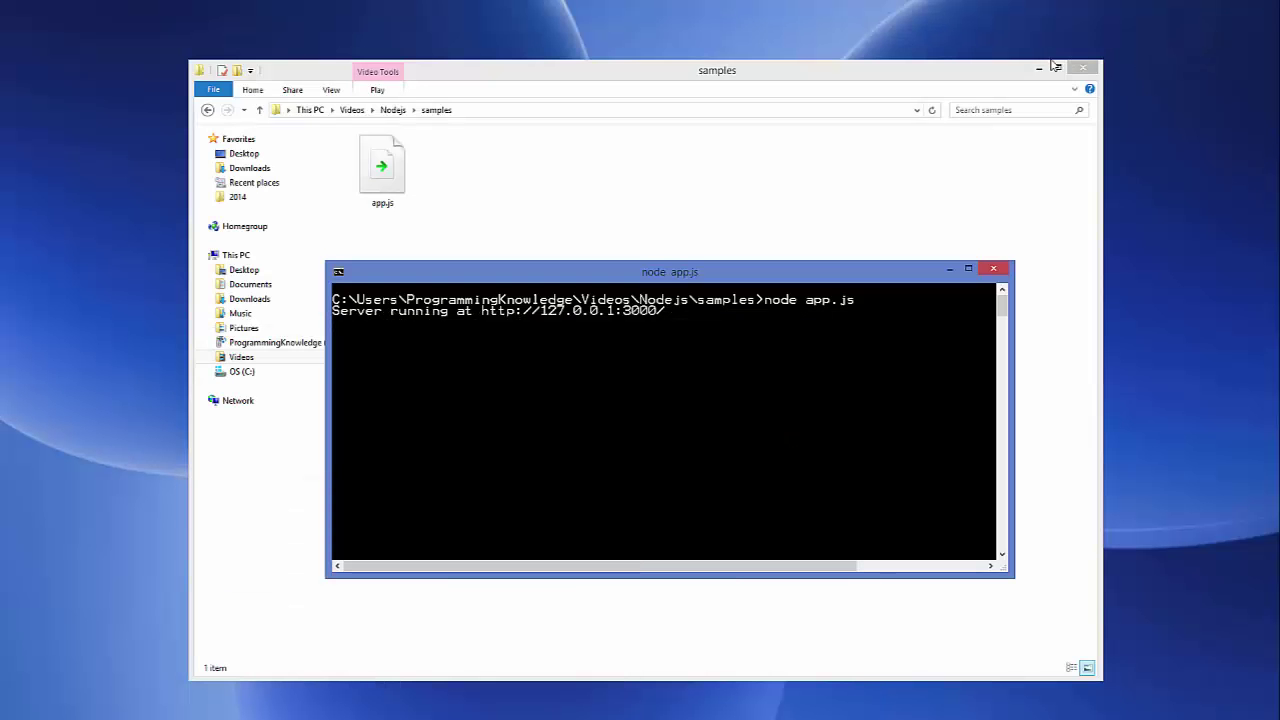